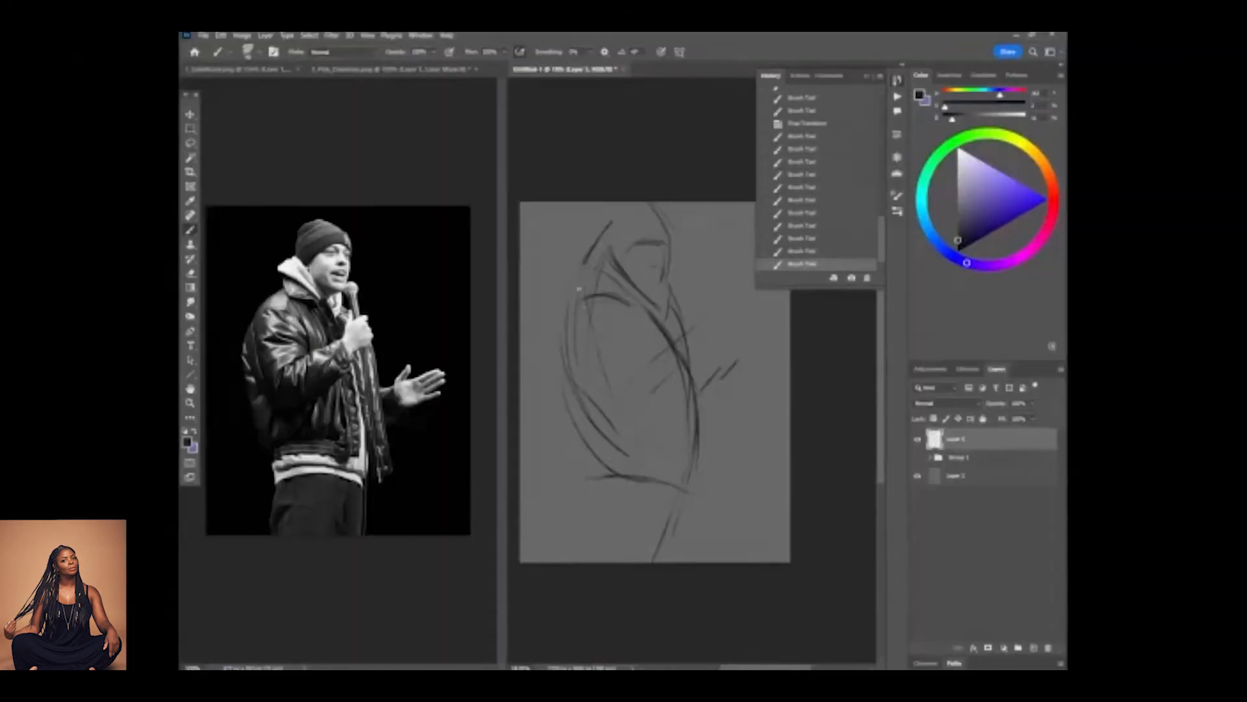
Brush loose dark construction lines on the grey canvas for the comedian's jacket front, bent forearm and hand holding the microphone.
{"action": "mouse_move", "coordinate": [672, 291]}
{"action": "left_mouse_down"}
{"action": "mouse_move", "coordinate": [701, 463]}
{"action": "mouse_move", "coordinate": [710, 421]}
{"action": "mouse_move", "coordinate": [711, 455]}
{"action": "left_mouse_up"}
{"action": "left_click_drag", "start_coordinate": [703, 387], "coordinate": [709, 414]}
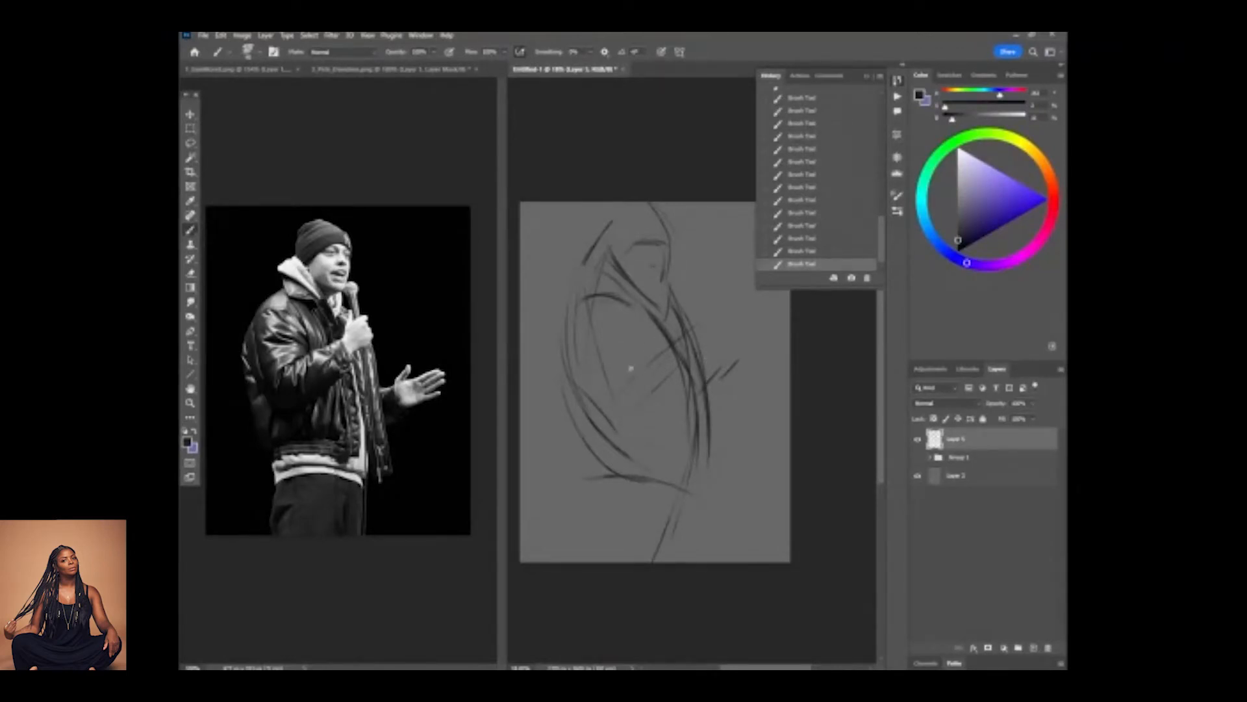
{"action": "mouse_move", "coordinate": [630, 359]}
{"action": "left_mouse_down"}
{"action": "mouse_move", "coordinate": [611, 373]}
{"action": "mouse_move", "coordinate": [669, 344]}
{"action": "mouse_move", "coordinate": [690, 311]}
{"action": "left_mouse_up"}
{"action": "mouse_move", "coordinate": [672, 272]}
{"action": "left_mouse_down"}
{"action": "mouse_move", "coordinate": [716, 361]}
{"action": "mouse_move", "coordinate": [695, 332]}
{"action": "mouse_move", "coordinate": [713, 355]}
{"action": "left_mouse_up"}
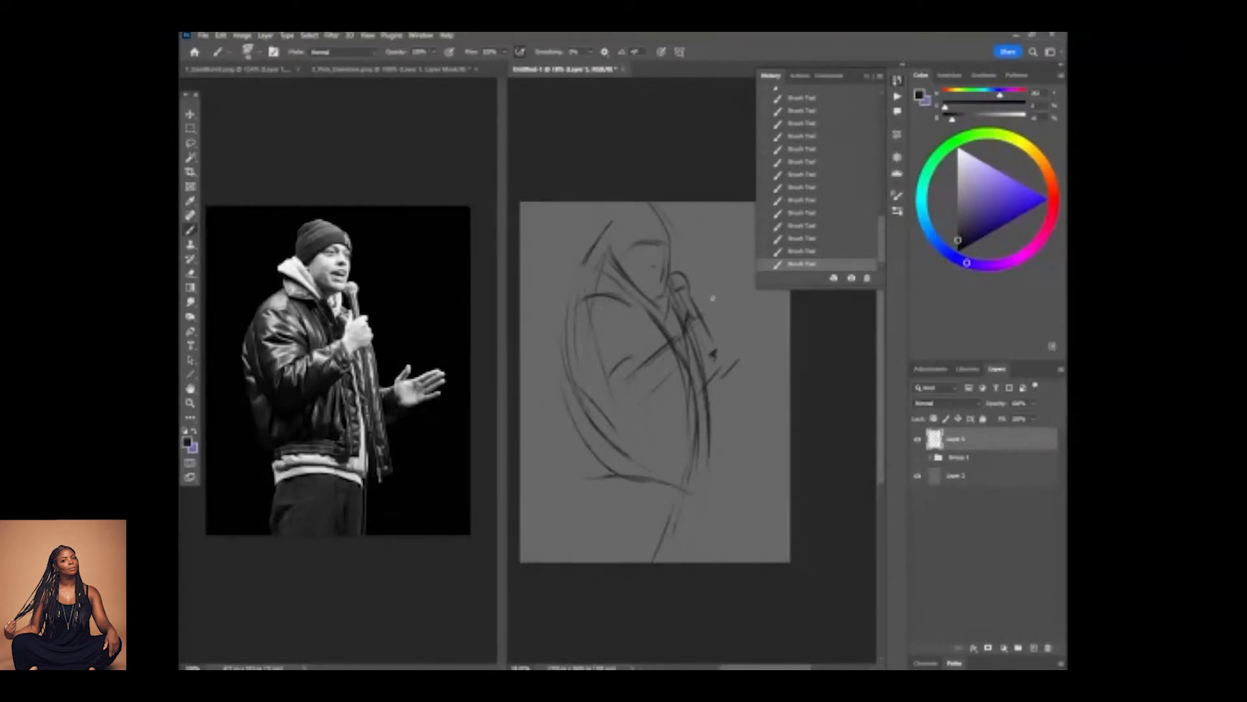
{"action": "mouse_move", "coordinate": [703, 309]}
{"action": "left_mouse_down"}
{"action": "mouse_move", "coordinate": [720, 335]}
{"action": "mouse_move", "coordinate": [685, 323]}
{"action": "left_mouse_up"}
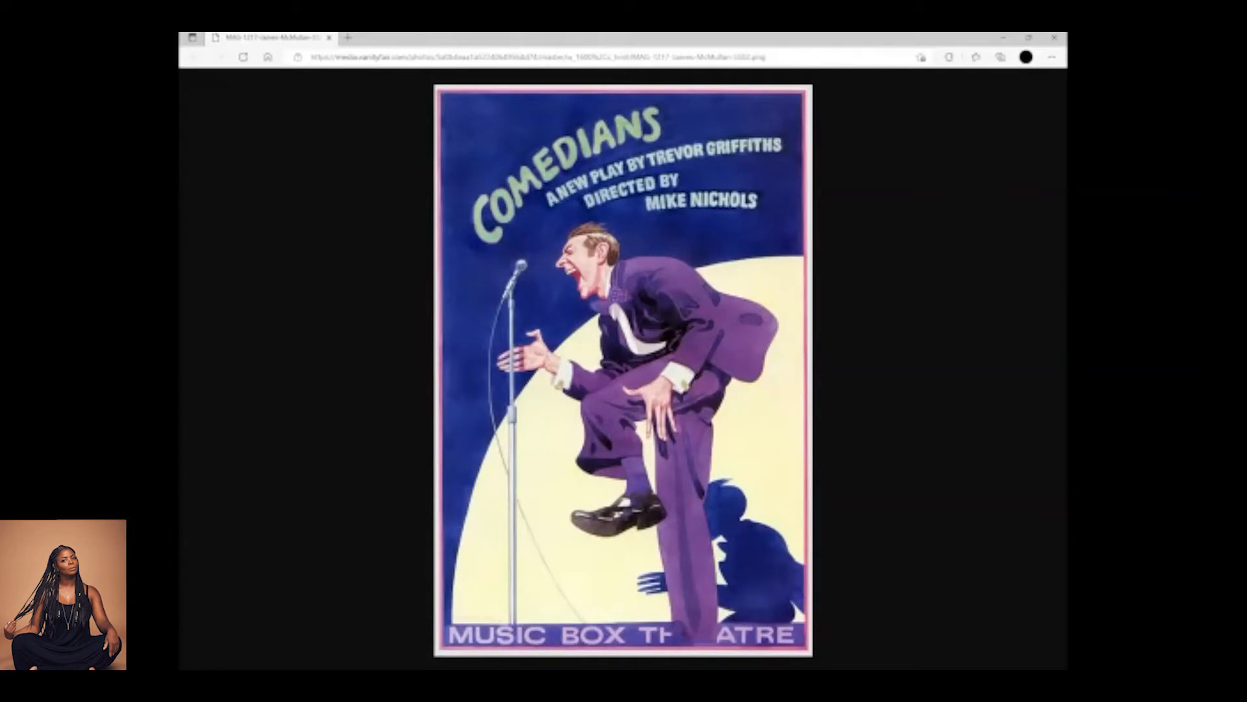
Reduce the browser window showing the Comedians poster from full screen to a smaller window, uncovering the Photoshop workspace.
{"action": "left_click", "coordinate": [1028, 38]}
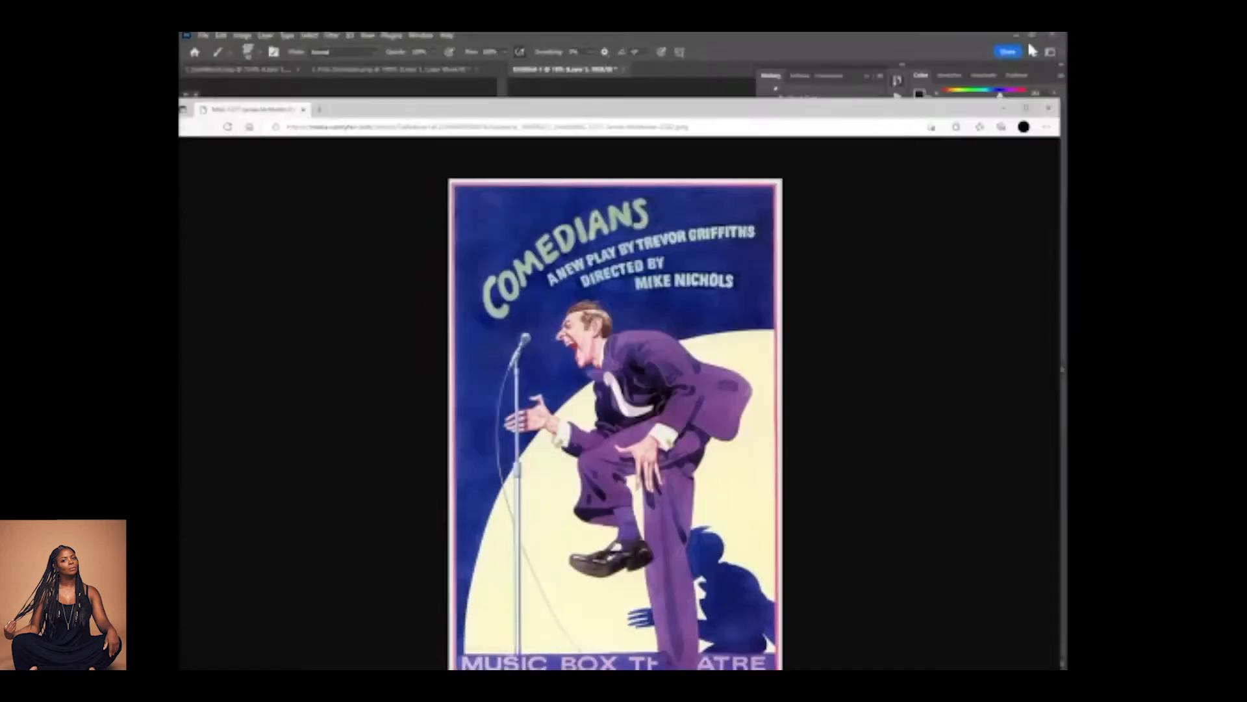
{"action": "left_click_drag", "start_coordinate": [909, 44], "coordinate": [850, 74]}
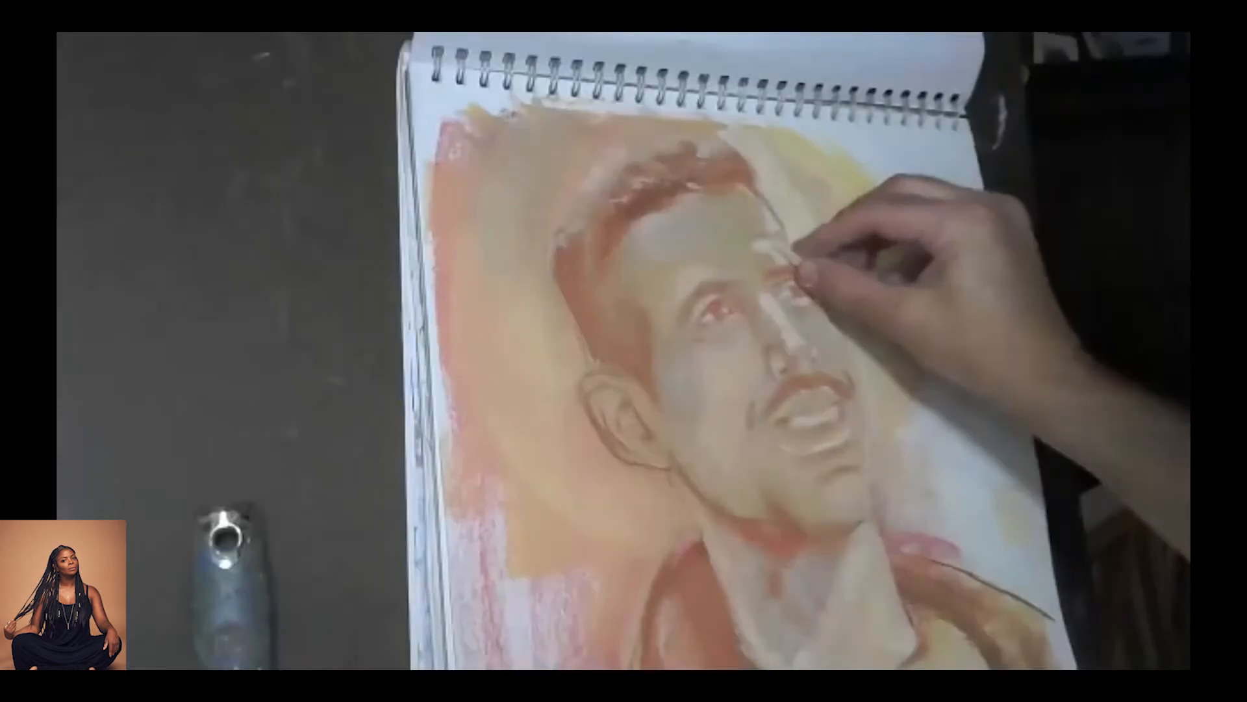
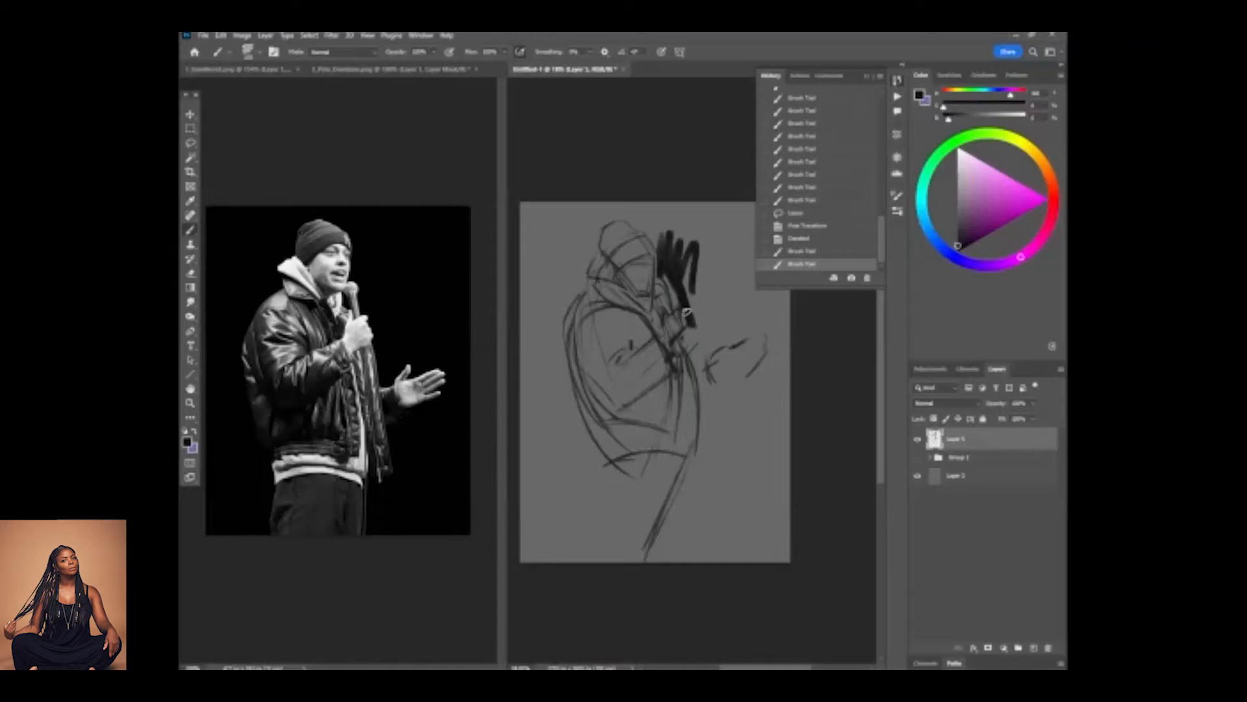
Brush black background beside the microphone arm, around the head and along the back of the figure with a large textured brush.
{"action": "right_click", "coordinate": [717, 365]}
{"action": "left_click_drag", "start_coordinate": [703, 344], "coordinate": [761, 301]}
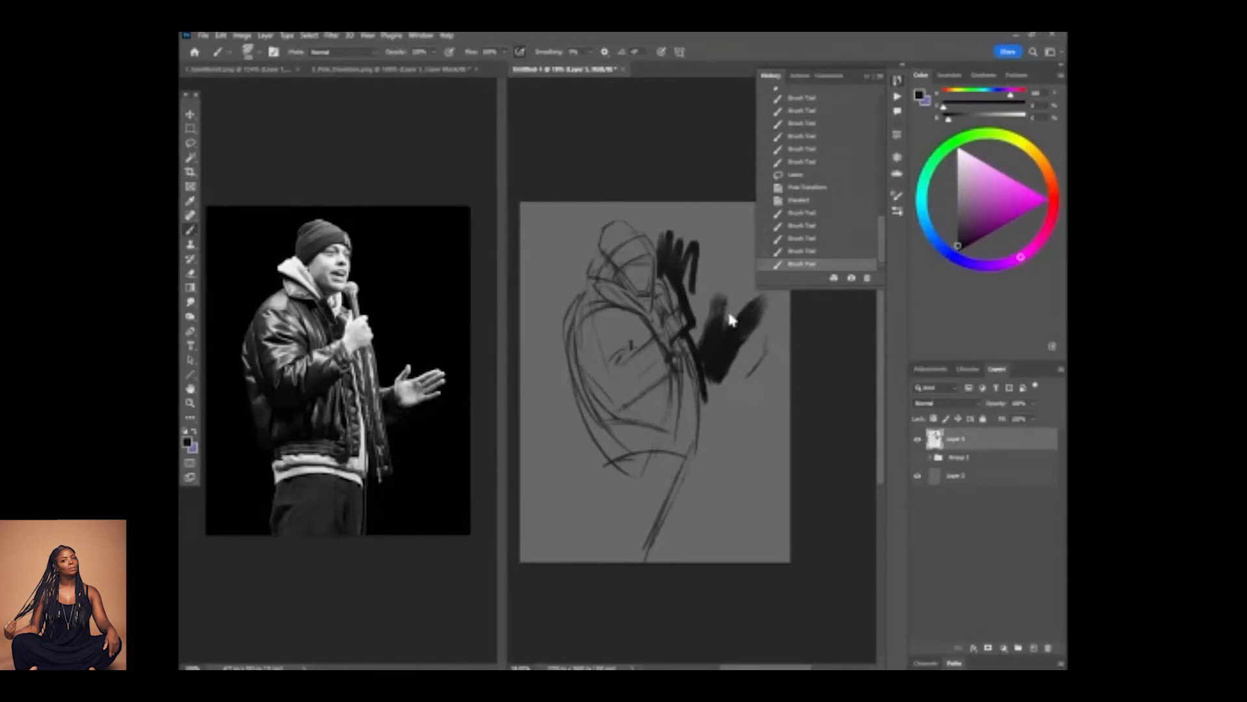
{"action": "left_click_drag", "start_coordinate": [713, 341], "coordinate": [704, 259]}
{"action": "mouse_move", "coordinate": [679, 305]}
{"action": "left_mouse_down"}
{"action": "mouse_move", "coordinate": [689, 236]}
{"action": "mouse_move", "coordinate": [674, 264]}
{"action": "mouse_move", "coordinate": [653, 202]}
{"action": "mouse_move", "coordinate": [653, 230]}
{"action": "mouse_move", "coordinate": [608, 204]}
{"action": "mouse_move", "coordinate": [581, 273]}
{"action": "mouse_move", "coordinate": [585, 244]}
{"action": "mouse_move", "coordinate": [627, 194]}
{"action": "mouse_move", "coordinate": [639, 222]}
{"action": "left_mouse_up"}
{"action": "mouse_move", "coordinate": [582, 263]}
{"action": "left_mouse_down"}
{"action": "mouse_move", "coordinate": [544, 324]}
{"action": "mouse_move", "coordinate": [563, 290]}
{"action": "mouse_move", "coordinate": [553, 289]}
{"action": "mouse_move", "coordinate": [569, 223]}
{"action": "mouse_move", "coordinate": [559, 201]}
{"action": "mouse_move", "coordinate": [523, 216]}
{"action": "mouse_move", "coordinate": [564, 449]}
{"action": "left_mouse_up"}
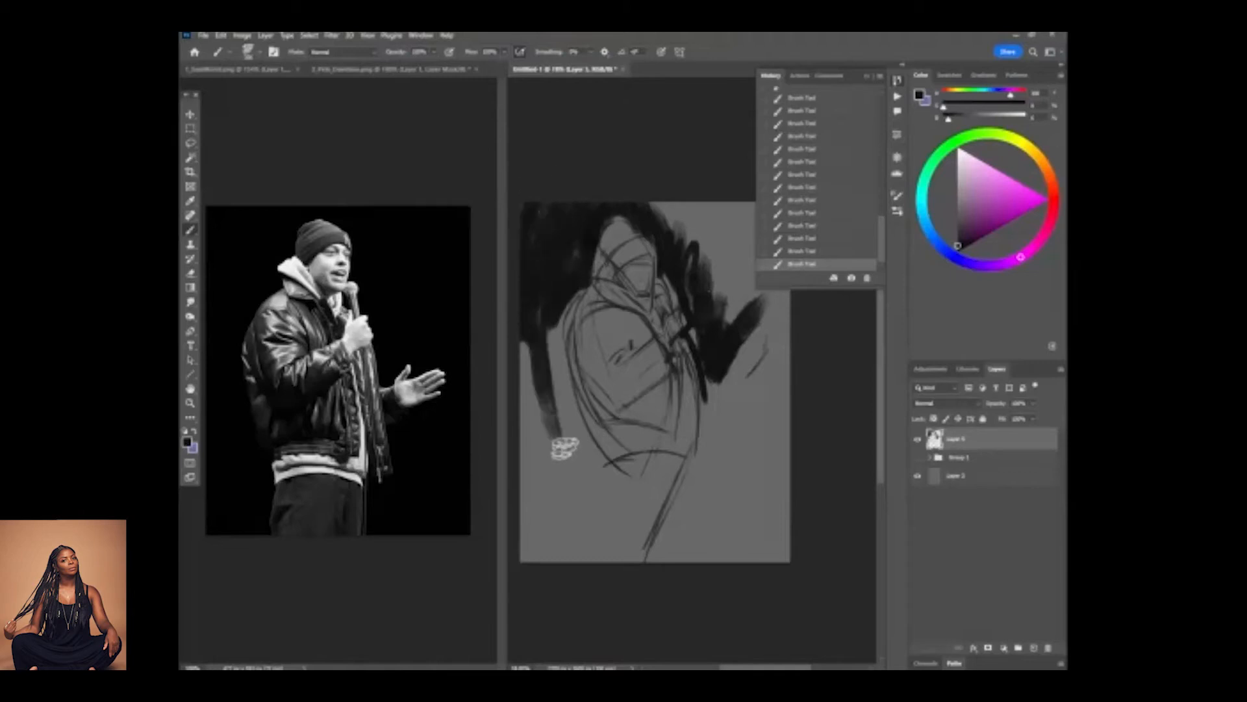
{"action": "left_click_drag", "start_coordinate": [559, 278], "coordinate": [598, 504]}
{"action": "mouse_move", "coordinate": [552, 319]}
{"action": "left_mouse_down"}
{"action": "mouse_move", "coordinate": [598, 488]}
{"action": "mouse_move", "coordinate": [595, 518]}
{"action": "mouse_move", "coordinate": [552, 485]}
{"action": "mouse_move", "coordinate": [538, 551]}
{"action": "left_mouse_up"}
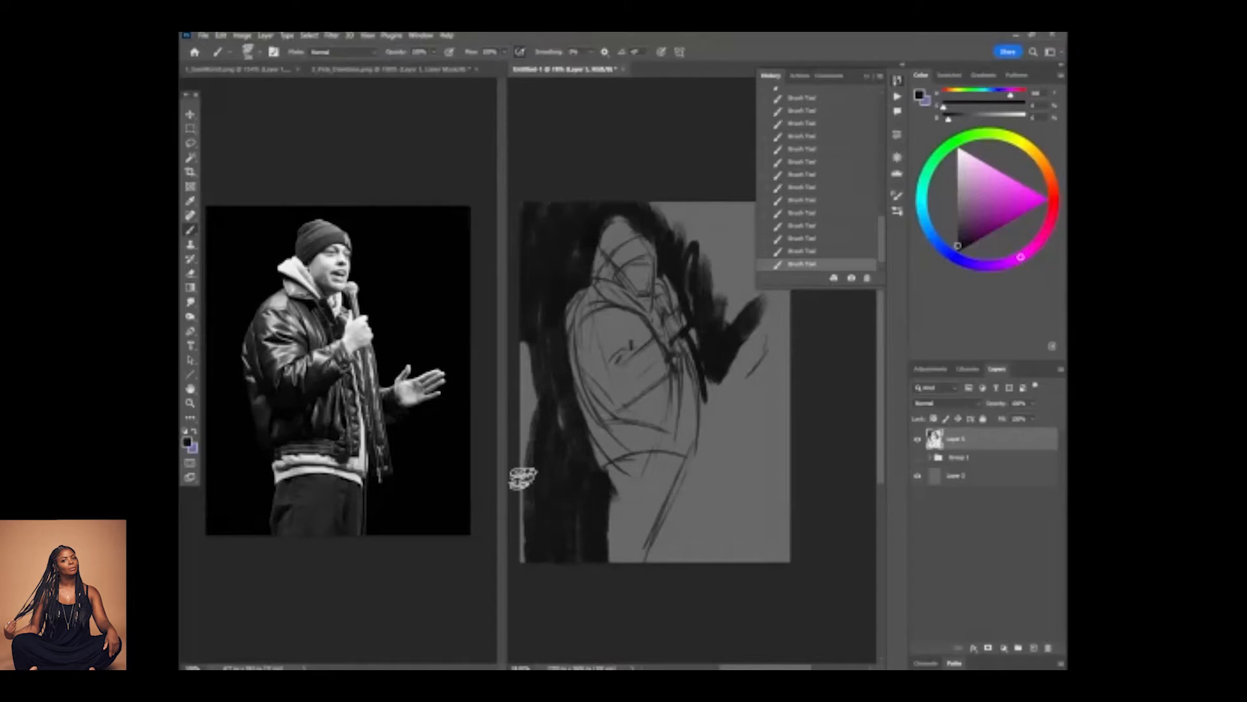
{"action": "left_click_drag", "start_coordinate": [522, 479], "coordinate": [532, 344]}
Fill the background in front of the figure with black, around the outstretched arm and down along the legs.
{"action": "mouse_move", "coordinate": [718, 410]}
{"action": "left_mouse_down"}
{"action": "mouse_move", "coordinate": [765, 381]}
{"action": "mouse_move", "coordinate": [715, 425]}
{"action": "mouse_move", "coordinate": [729, 455]}
{"action": "mouse_move", "coordinate": [714, 552]}
{"action": "left_mouse_up"}
{"action": "mouse_move", "coordinate": [709, 507]}
{"action": "left_mouse_down"}
{"action": "mouse_move", "coordinate": [719, 466]}
{"action": "mouse_move", "coordinate": [733, 473]}
{"action": "mouse_move", "coordinate": [746, 557]}
{"action": "mouse_move", "coordinate": [762, 413]}
{"action": "mouse_move", "coordinate": [773, 547]}
{"action": "mouse_move", "coordinate": [778, 416]}
{"action": "mouse_move", "coordinate": [762, 458]}
{"action": "mouse_move", "coordinate": [782, 393]}
{"action": "mouse_move", "coordinate": [770, 306]}
{"action": "mouse_move", "coordinate": [770, 357]}
{"action": "left_mouse_up"}
{"action": "left_click_drag", "start_coordinate": [724, 409], "coordinate": [713, 520]}
{"action": "mouse_move", "coordinate": [672, 344]}
{"action": "left_mouse_down"}
{"action": "mouse_move", "coordinate": [713, 422]}
{"action": "mouse_move", "coordinate": [676, 317]}
{"action": "mouse_move", "coordinate": [722, 383]}
{"action": "mouse_move", "coordinate": [741, 365]}
{"action": "mouse_move", "coordinate": [768, 415]}
{"action": "mouse_move", "coordinate": [776, 359]}
{"action": "mouse_move", "coordinate": [665, 307]}
{"action": "mouse_move", "coordinate": [703, 356]}
{"action": "mouse_move", "coordinate": [715, 401]}
{"action": "left_mouse_up"}
{"action": "mouse_move", "coordinate": [682, 463]}
{"action": "left_mouse_down"}
{"action": "mouse_move", "coordinate": [715, 401]}
{"action": "mouse_move", "coordinate": [747, 376]}
{"action": "mouse_move", "coordinate": [725, 391]}
{"action": "left_mouse_up"}
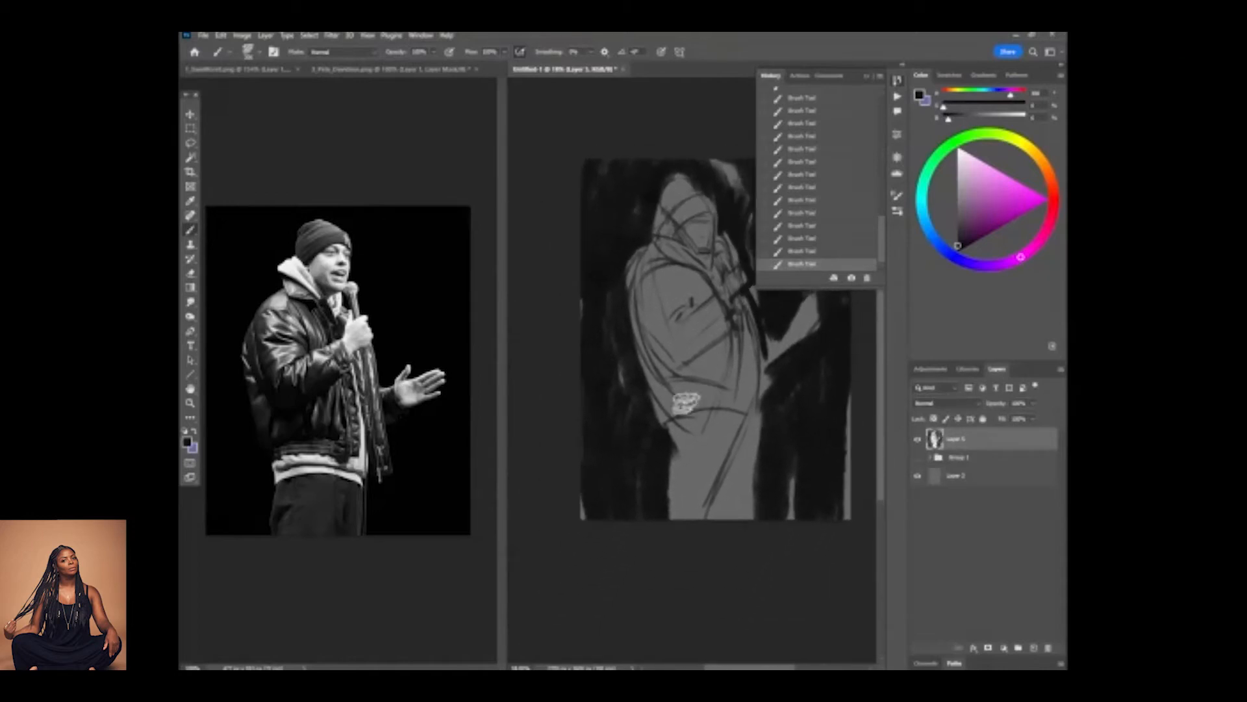
Paint the hoodie hem below the jacket and the strip down its open front in off-white with a smaller brush.
{"action": "left_click", "coordinate": [709, 426], "text": "alt"}
{"action": "left_click", "coordinate": [957, 157]}
{"action": "left_click_drag", "start_coordinate": [685, 429], "coordinate": [731, 421]}
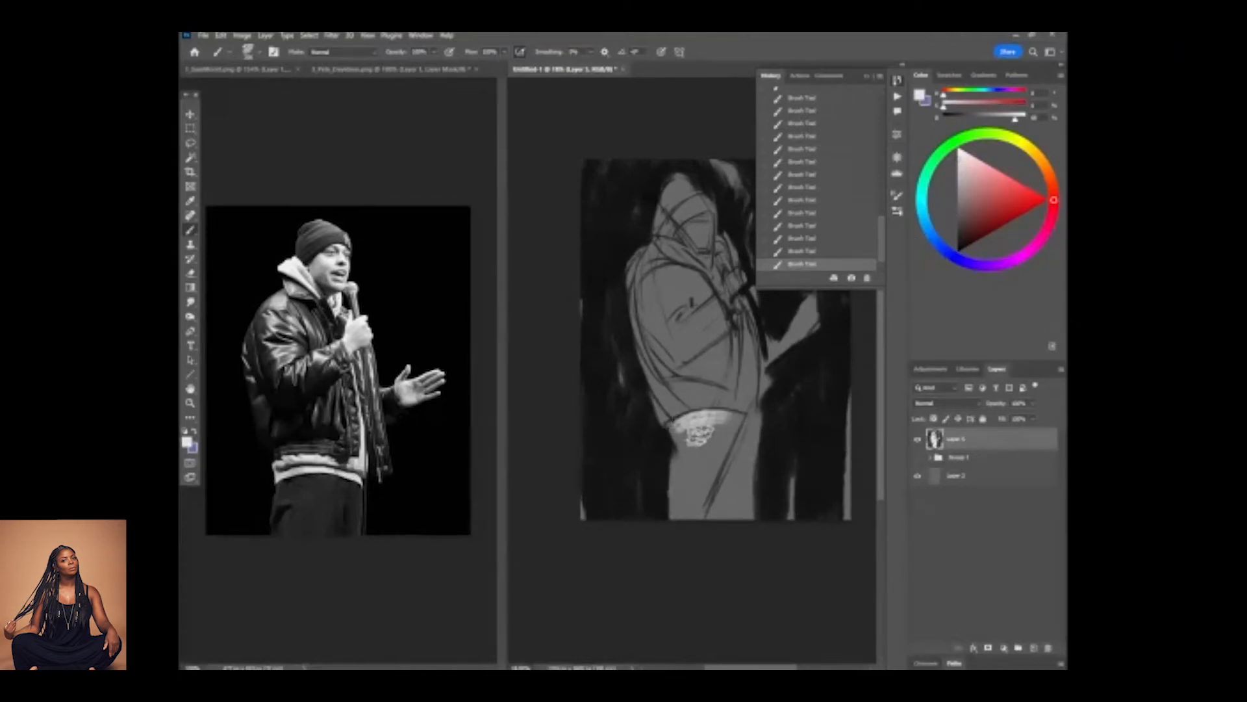
{"action": "right_click", "coordinate": [652, 431]}
{"action": "left_click_drag", "start_coordinate": [640, 460], "coordinate": [606, 457]}
{"action": "left_click", "coordinate": [715, 426]}
{"action": "right_click", "coordinate": [628, 449]}
{"action": "left_click", "coordinate": [697, 423]}
{"action": "left_click_drag", "start_coordinate": [676, 422], "coordinate": [747, 415]}
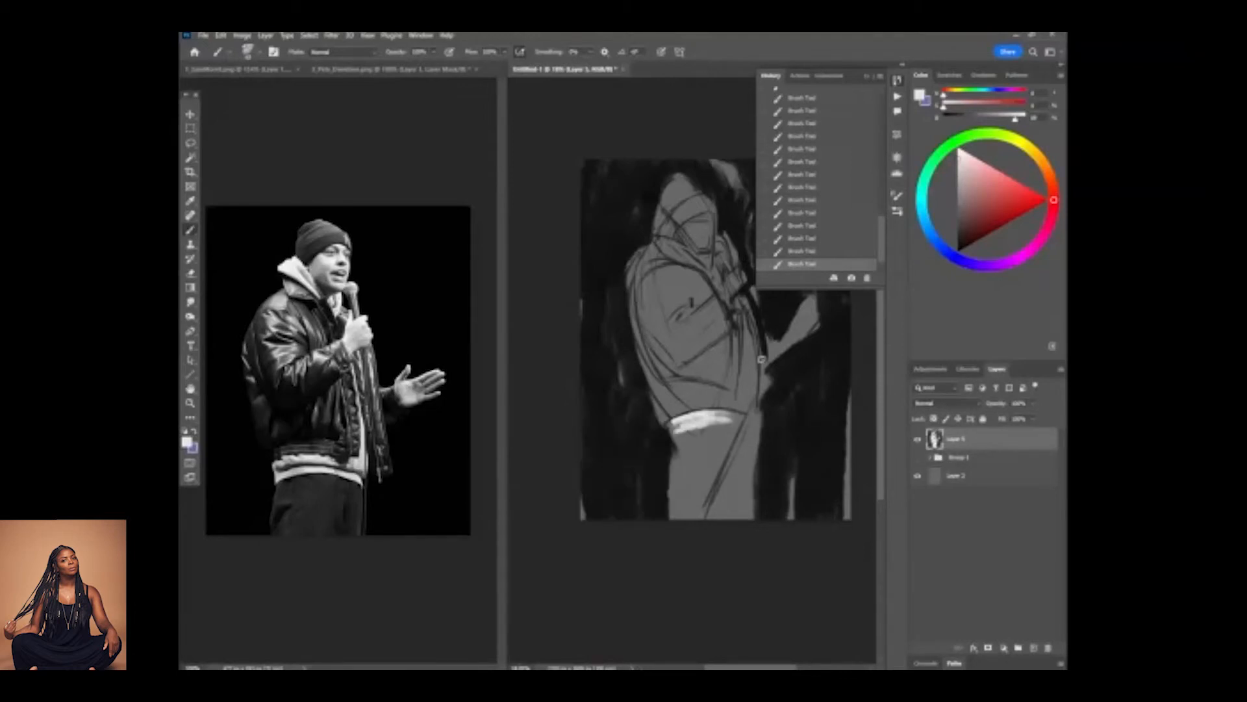
{"action": "mouse_move", "coordinate": [738, 308]}
{"action": "left_mouse_down"}
{"action": "mouse_move", "coordinate": [749, 385]}
{"action": "mouse_move", "coordinate": [746, 340]}
{"action": "mouse_move", "coordinate": [738, 399]}
{"action": "left_mouse_up"}
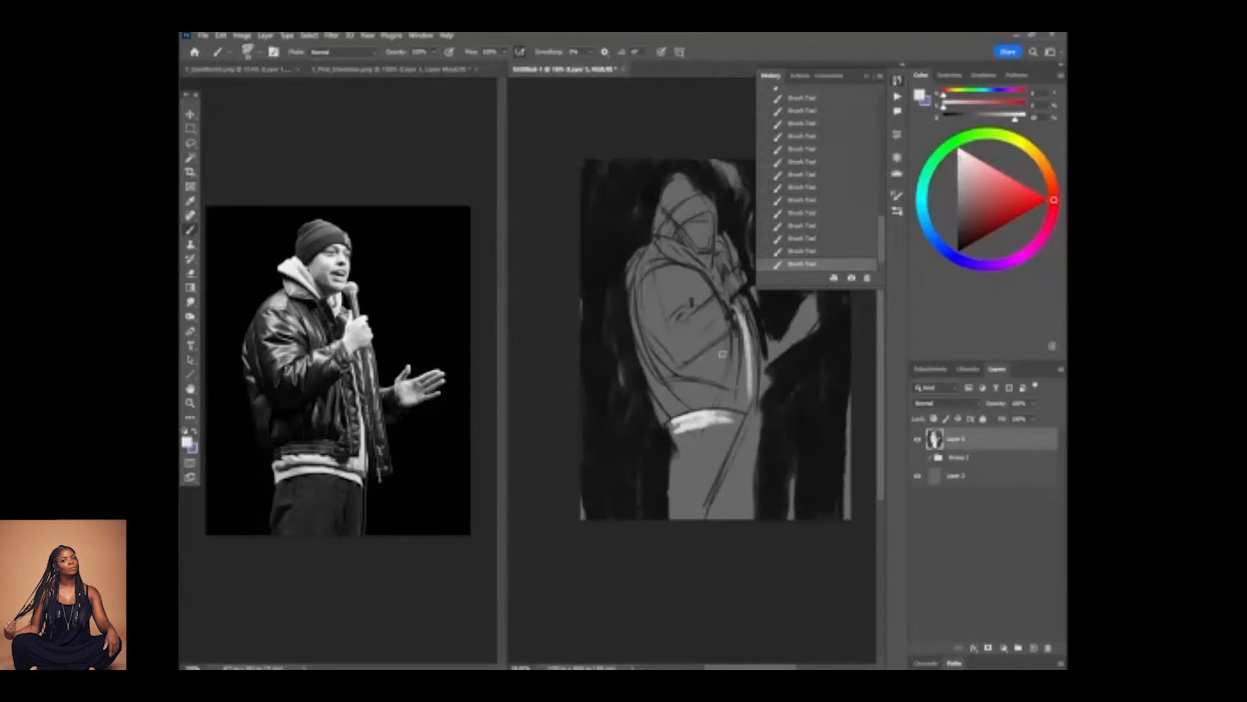
Brush black accents under the bent forearm, in the elbow crease and along the jacket collar.
{"action": "left_click", "coordinate": [762, 357], "text": "alt"}
{"action": "mouse_move", "coordinate": [676, 369]}
{"action": "left_mouse_down"}
{"action": "mouse_move", "coordinate": [733, 325]}
{"action": "mouse_move", "coordinate": [687, 357]}
{"action": "left_mouse_up"}
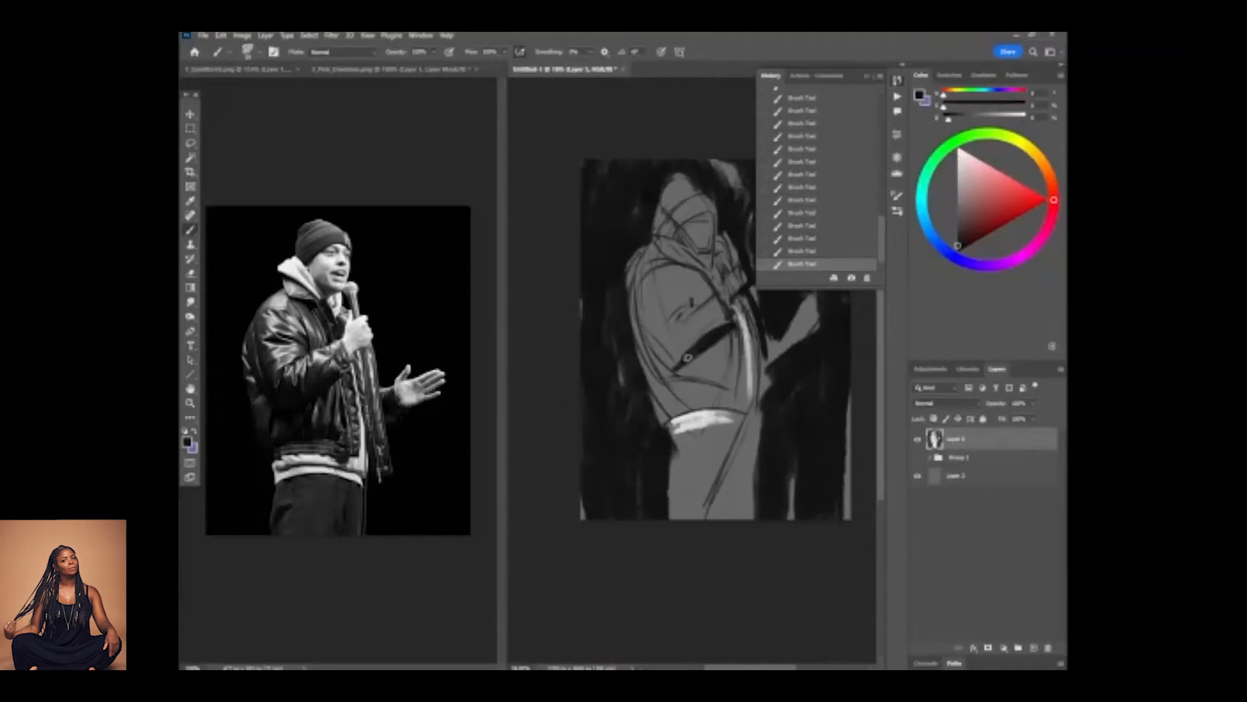
{"action": "left_click_drag", "start_coordinate": [693, 303], "coordinate": [677, 323]}
{"action": "left_click_drag", "start_coordinate": [664, 260], "coordinate": [716, 289]}
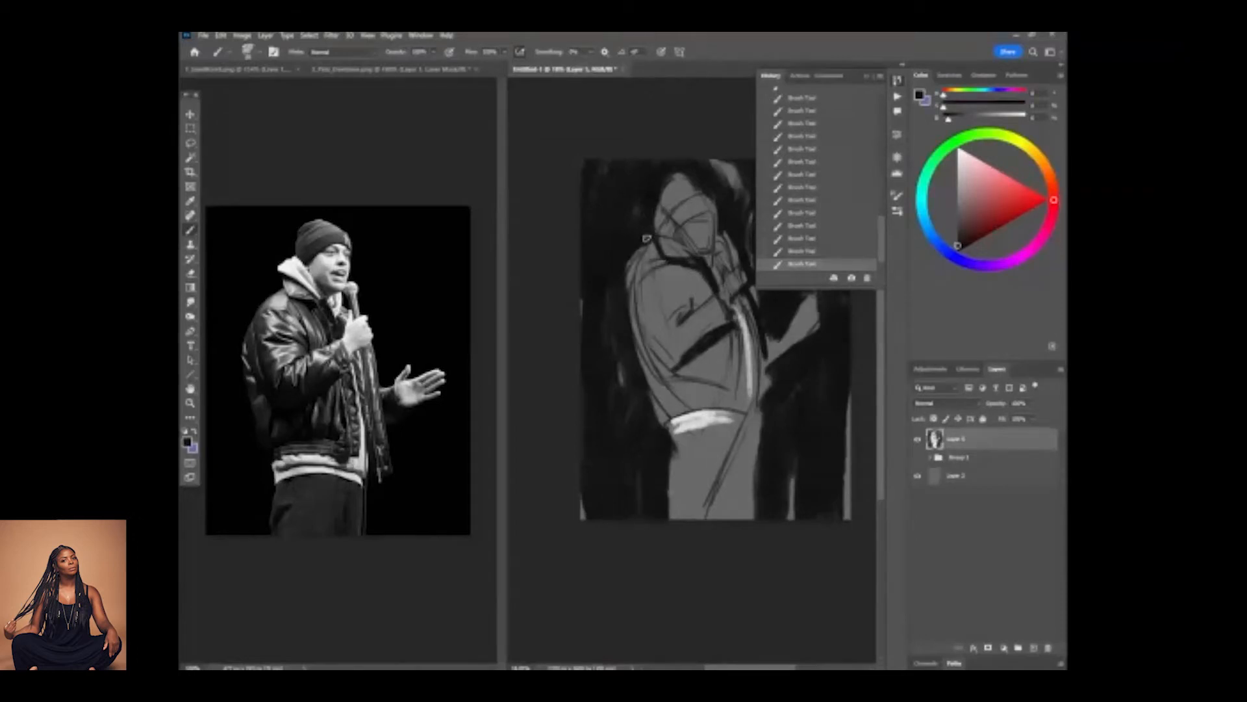
Paint a black band along the jacket's bottom edge, just above the off-white hoodie hem.
{"action": "left_click", "coordinate": [632, 328], "text": "alt"}
{"action": "mouse_move", "coordinate": [629, 329]}
{"action": "left_mouse_down"}
{"action": "mouse_move", "coordinate": [649, 388]}
{"action": "mouse_move", "coordinate": [626, 285]}
{"action": "mouse_move", "coordinate": [647, 397]}
{"action": "mouse_move", "coordinate": [625, 277]}
{"action": "mouse_move", "coordinate": [695, 435]}
{"action": "mouse_move", "coordinate": [759, 424]}
{"action": "mouse_move", "coordinate": [807, 362]}
{"action": "mouse_move", "coordinate": [778, 407]}
{"action": "mouse_move", "coordinate": [729, 410]}
{"action": "left_mouse_up"}
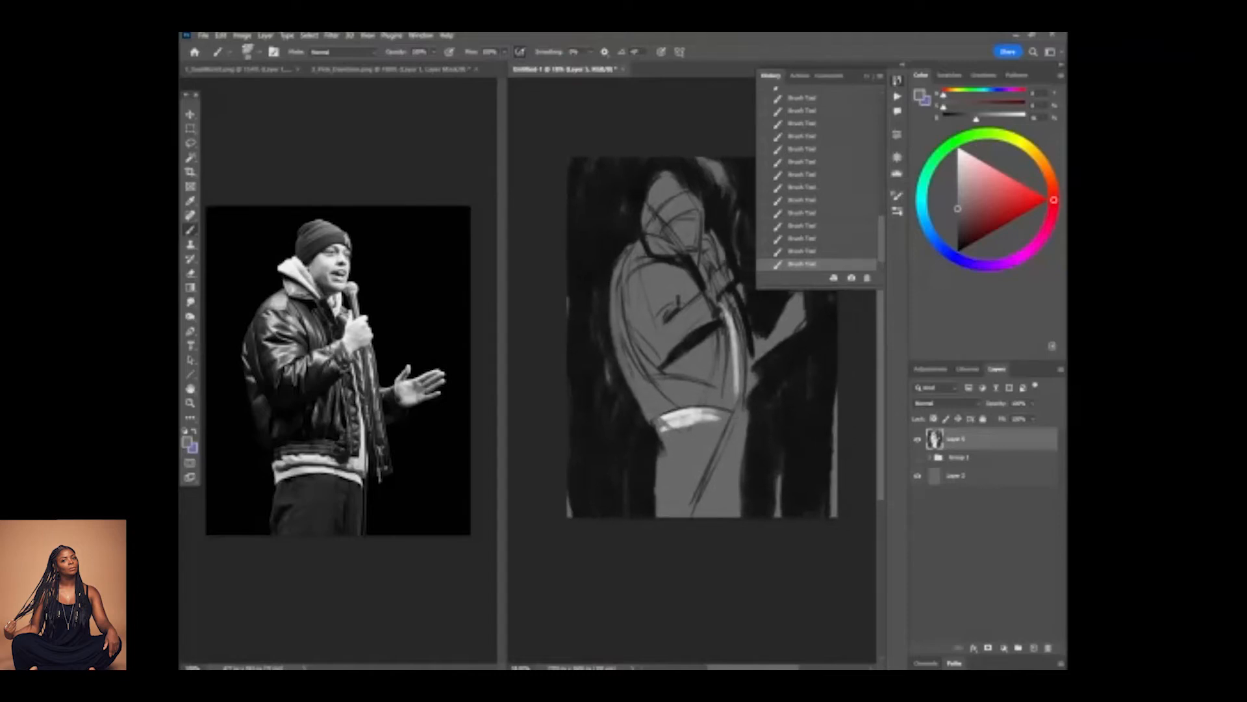
{"action": "left_click", "coordinate": [639, 416], "text": "alt"}
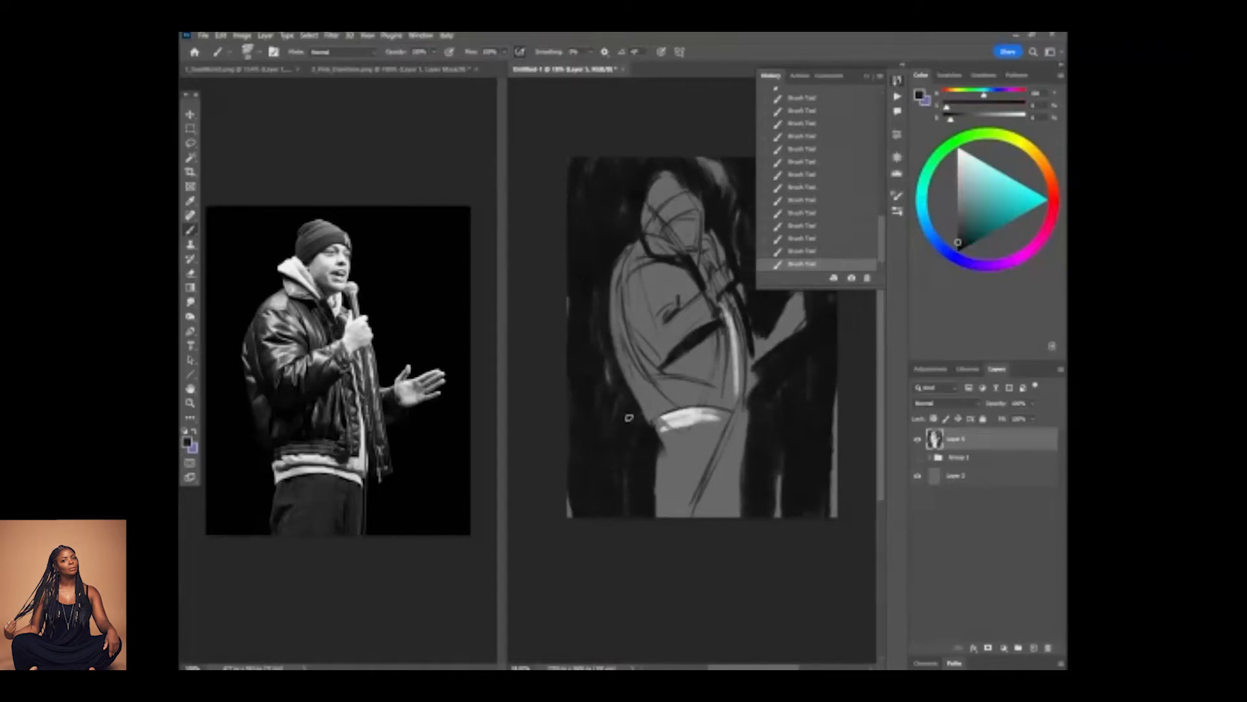
{"action": "left_click", "coordinate": [671, 365], "text": "alt"}
{"action": "left_click_drag", "start_coordinate": [658, 415], "coordinate": [734, 404]}
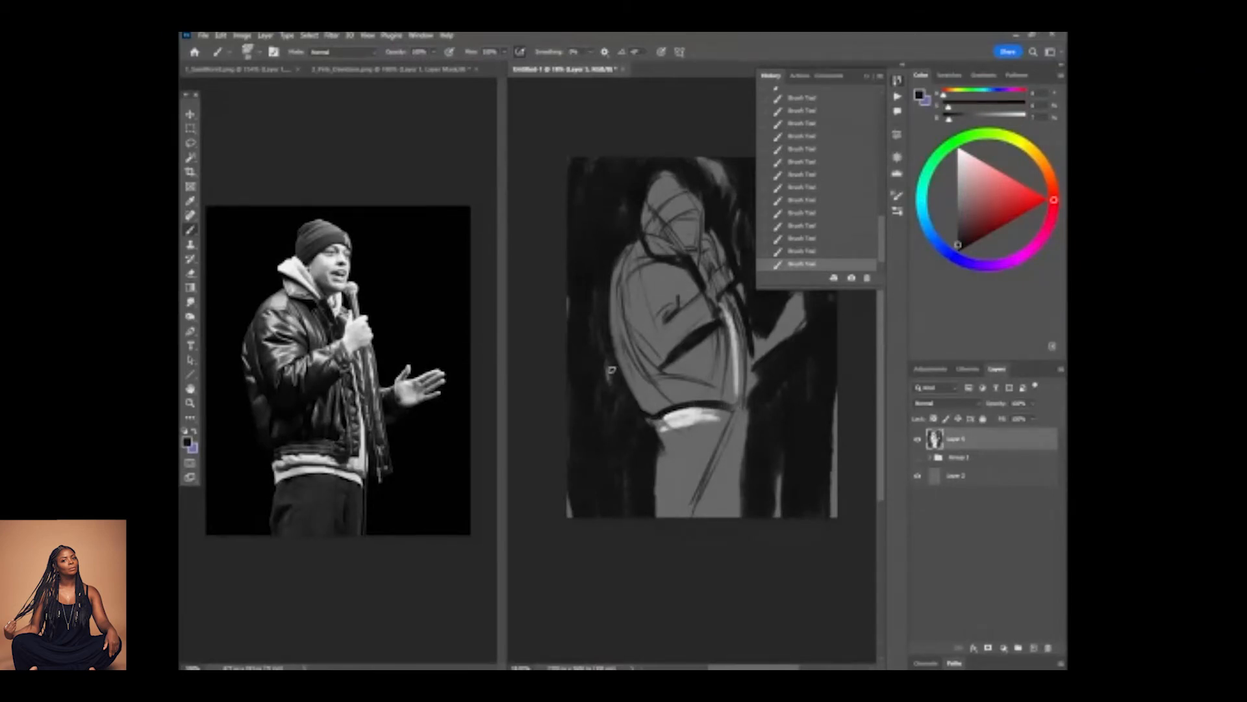
{"action": "left_click", "coordinate": [640, 388], "text": "alt"}
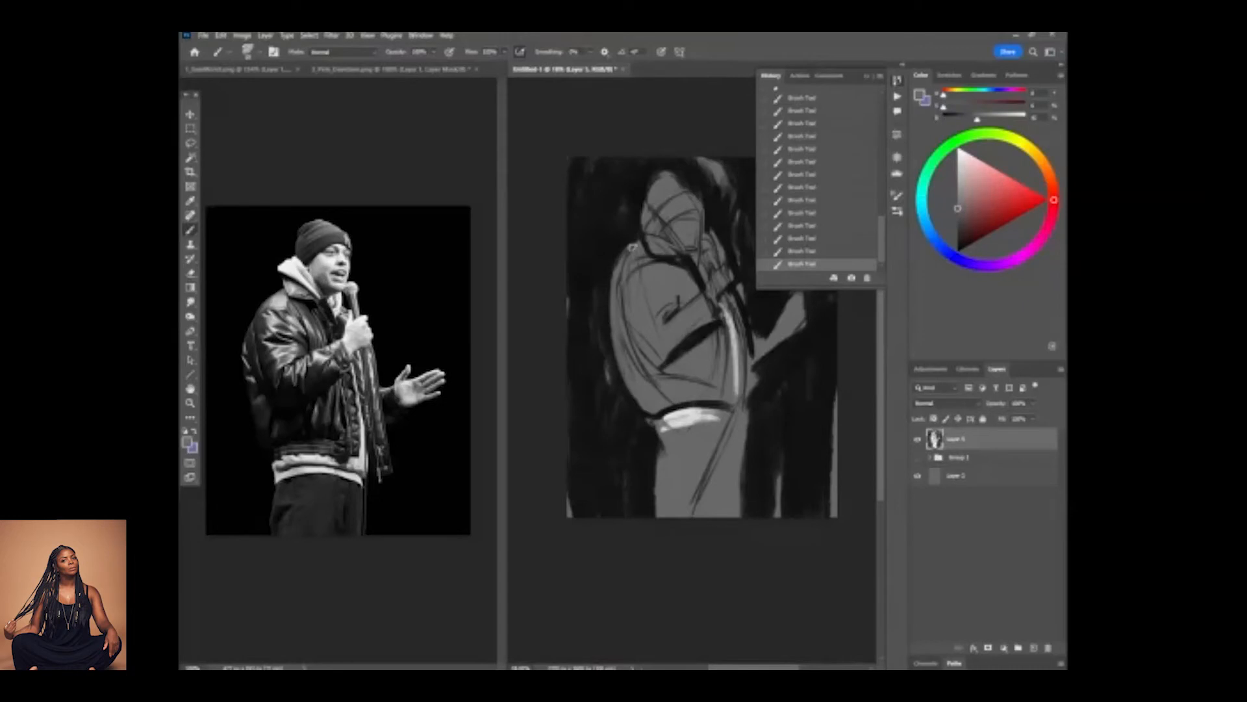
Reshape the outstretched hand's silhouette against the black background with sampled grey and black strokes.
{"action": "left_click_drag", "start_coordinate": [777, 372], "coordinate": [716, 390]}
{"action": "left_click", "coordinate": [701, 366], "text": "alt"}
{"action": "left_click", "coordinate": [698, 377], "text": "alt"}
{"action": "left_click", "coordinate": [691, 385], "text": "alt"}
{"action": "left_click_drag", "start_coordinate": [702, 377], "coordinate": [717, 356]}
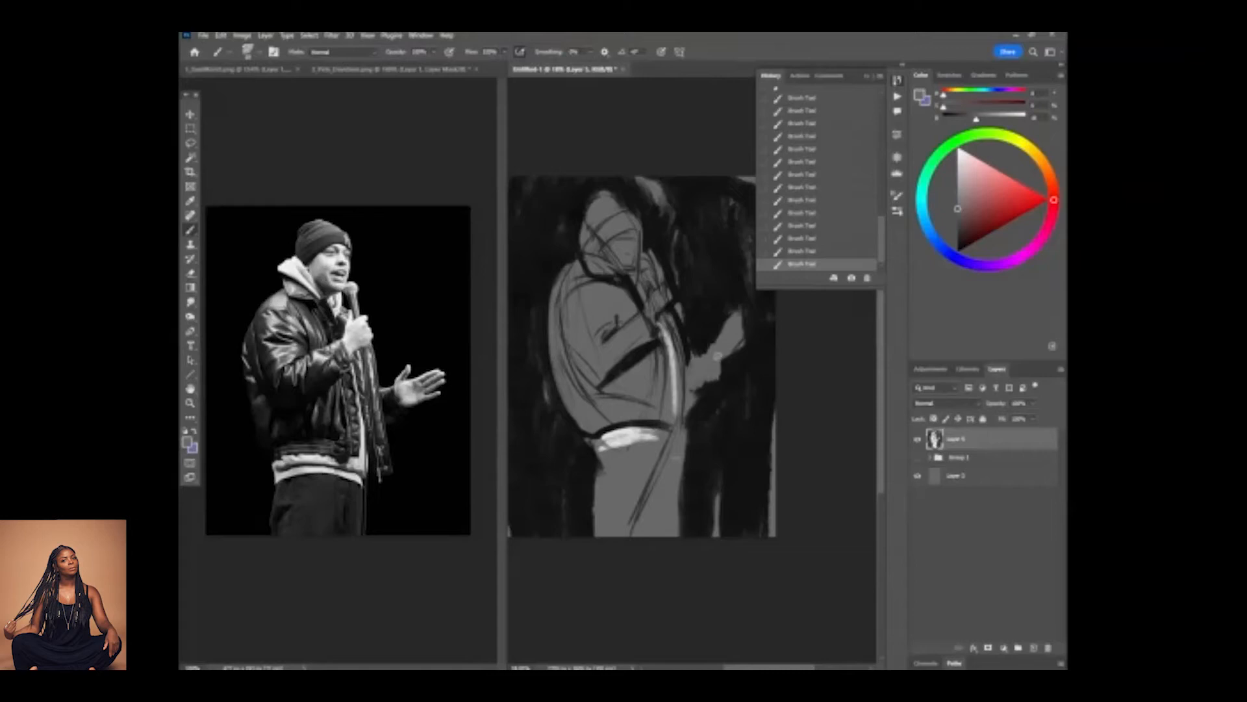
Lasso the comedian's outstretched hand on the Background layer of the reference photo.
{"action": "left_click", "coordinate": [448, 403]}
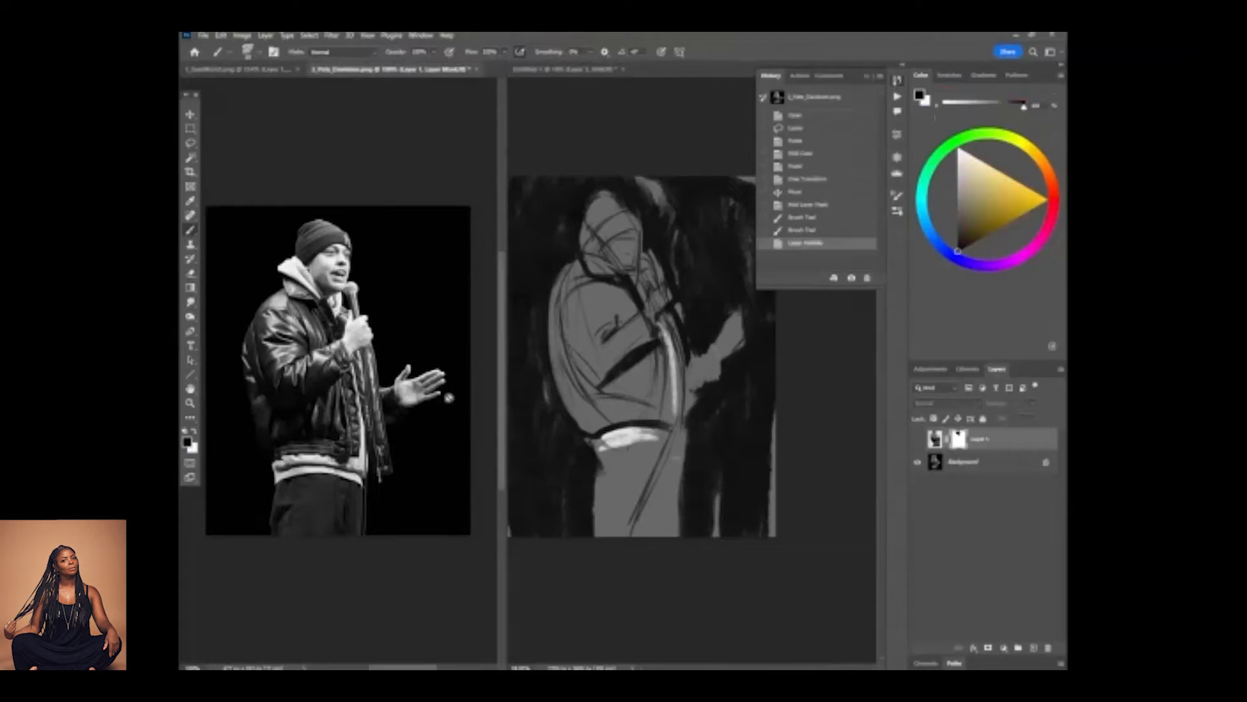
{"action": "key", "text": "l"}
{"action": "left_click", "coordinate": [990, 465]}
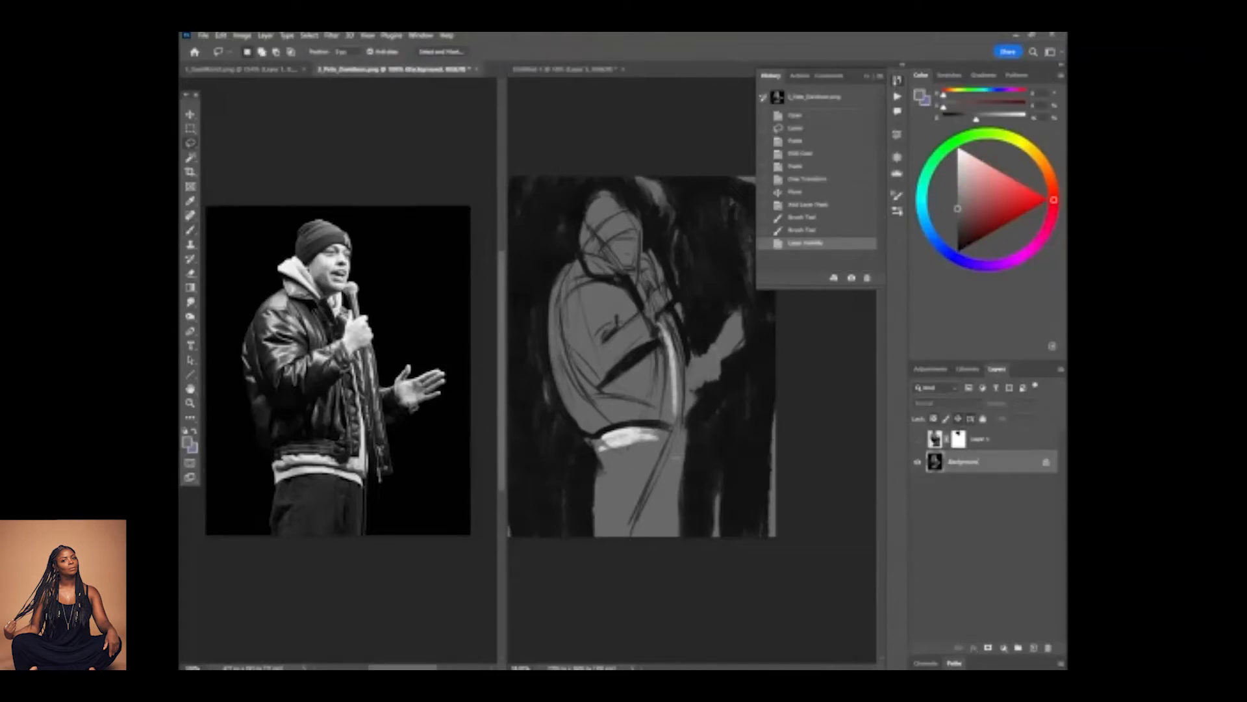
{"action": "mouse_move", "coordinate": [444, 357]}
{"action": "left_mouse_down"}
{"action": "mouse_move", "coordinate": [401, 359]}
{"action": "mouse_move", "coordinate": [390, 381]}
{"action": "mouse_move", "coordinate": [410, 415]}
{"action": "mouse_move", "coordinate": [443, 418]}
{"action": "mouse_move", "coordinate": [443, 355]}
{"action": "left_mouse_up"}
{"action": "left_click", "coordinate": [418, 431]}
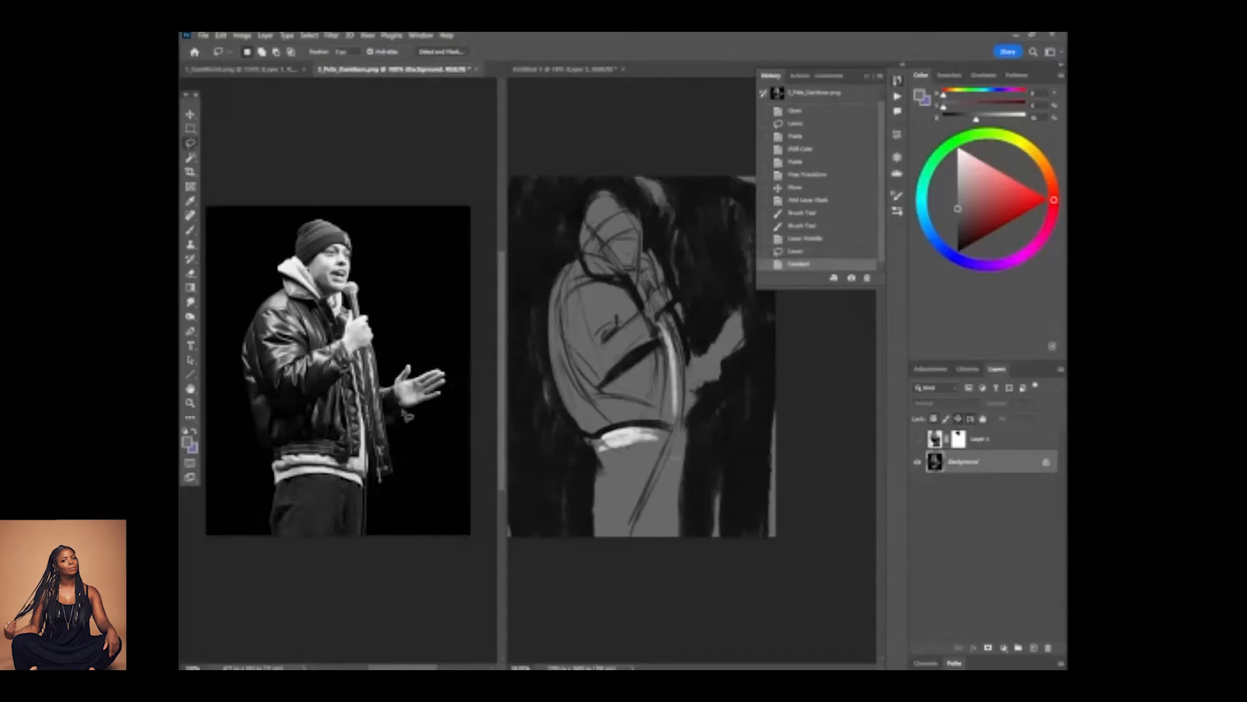
{"action": "mouse_move", "coordinate": [408, 361]}
{"action": "left_mouse_down"}
{"action": "mouse_move", "coordinate": [395, 400]}
{"action": "mouse_move", "coordinate": [429, 423]}
{"action": "mouse_move", "coordinate": [464, 373]}
{"action": "mouse_move", "coordinate": [393, 369]}
{"action": "left_mouse_up"}
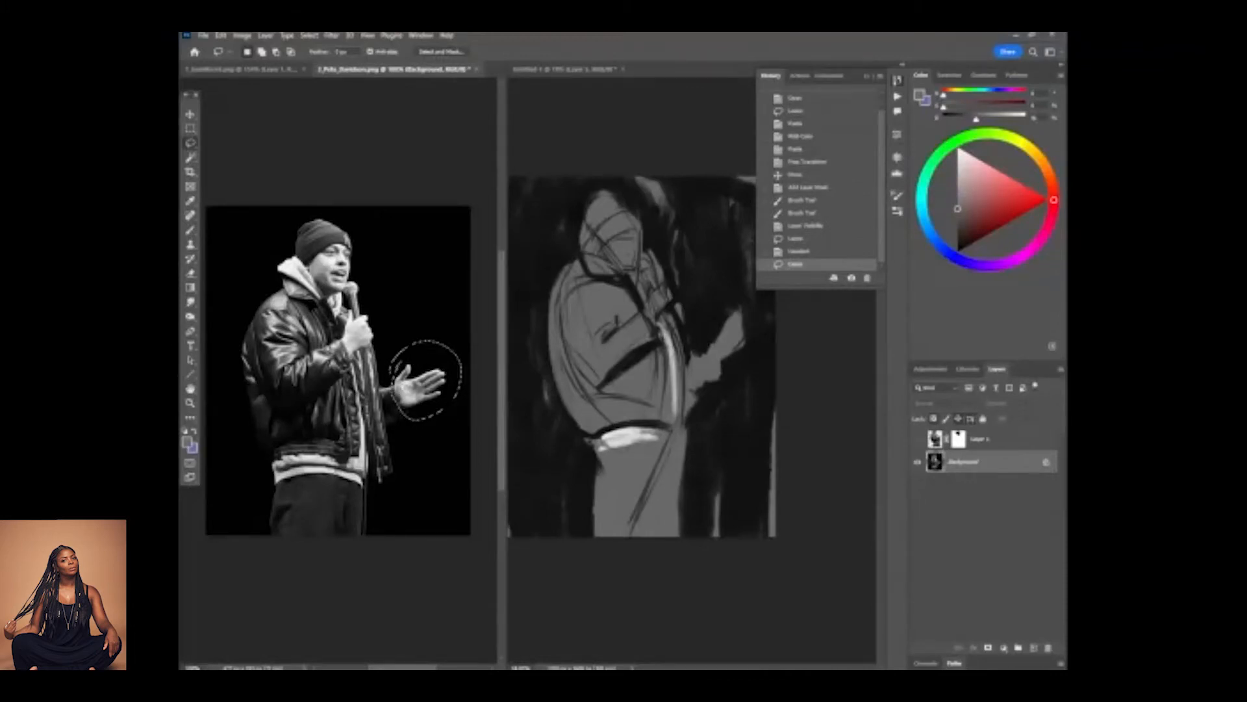
Copy the selected outstretched hand to its own layer in the photo and scale it up slightly.
{"action": "key", "text": "ctrl+c"}
{"action": "key", "text": "ctrl+v"}
{"action": "key", "text": "ctrl+t"}
{"action": "left_click_drag", "start_coordinate": [462, 341], "coordinate": [469, 331]}
{"action": "key", "text": "Return"}
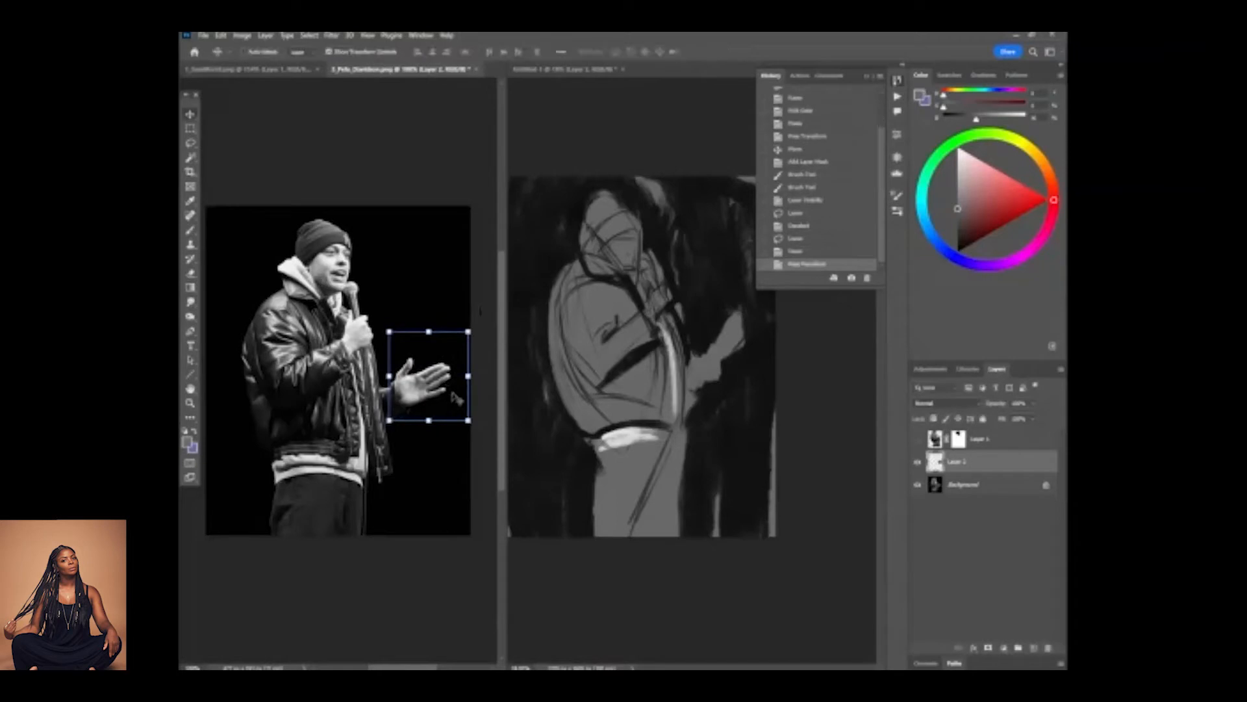
{"action": "key", "text": "m"}
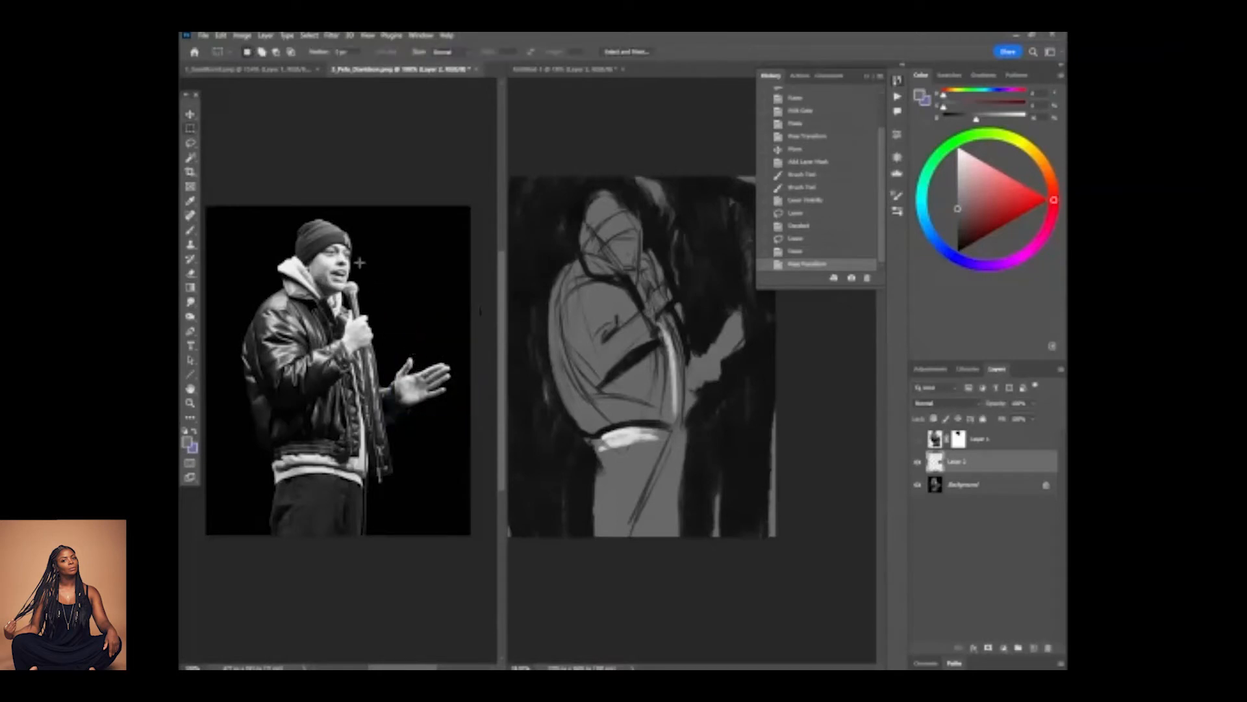
{"action": "key", "text": "l"}
{"action": "mouse_move", "coordinate": [360, 279]}
{"action": "left_mouse_down"}
{"action": "mouse_move", "coordinate": [380, 354]}
{"action": "mouse_move", "coordinate": [363, 380]}
{"action": "mouse_move", "coordinate": [345, 344]}
{"action": "left_mouse_up"}
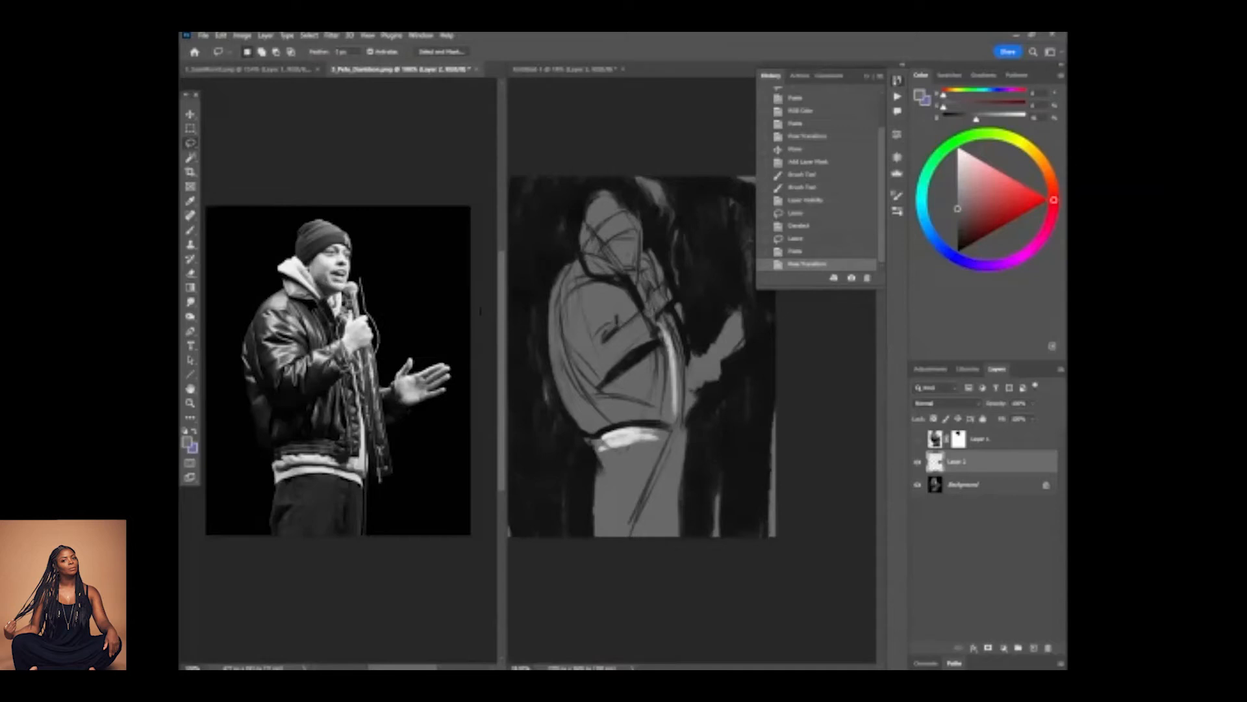
{"action": "mouse_move", "coordinate": [351, 279]}
{"action": "left_mouse_down"}
{"action": "mouse_move", "coordinate": [376, 305]}
{"action": "mouse_move", "coordinate": [382, 351]}
{"action": "left_mouse_up"}
{"action": "key", "text": "ctrl+c"}
{"action": "left_click", "coordinate": [622, 272]}
{"action": "key", "text": "ctrl+d"}
Lasso the microphone with the hand holding it and copy it from the Background layer onto a new layer.
{"action": "mouse_move", "coordinate": [359, 277]}
{"action": "left_mouse_down"}
{"action": "mouse_move", "coordinate": [375, 337]}
{"action": "mouse_move", "coordinate": [360, 351]}
{"action": "left_mouse_up"}
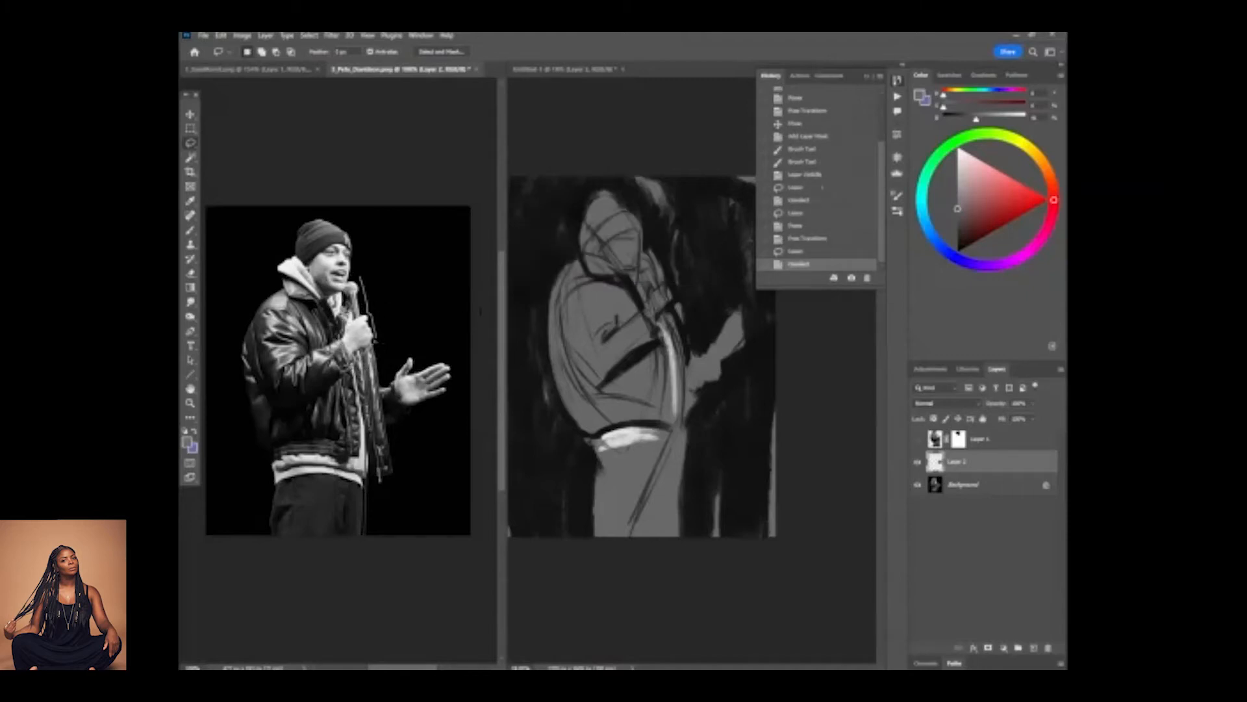
{"action": "left_click_drag", "start_coordinate": [356, 285], "coordinate": [357, 284]}
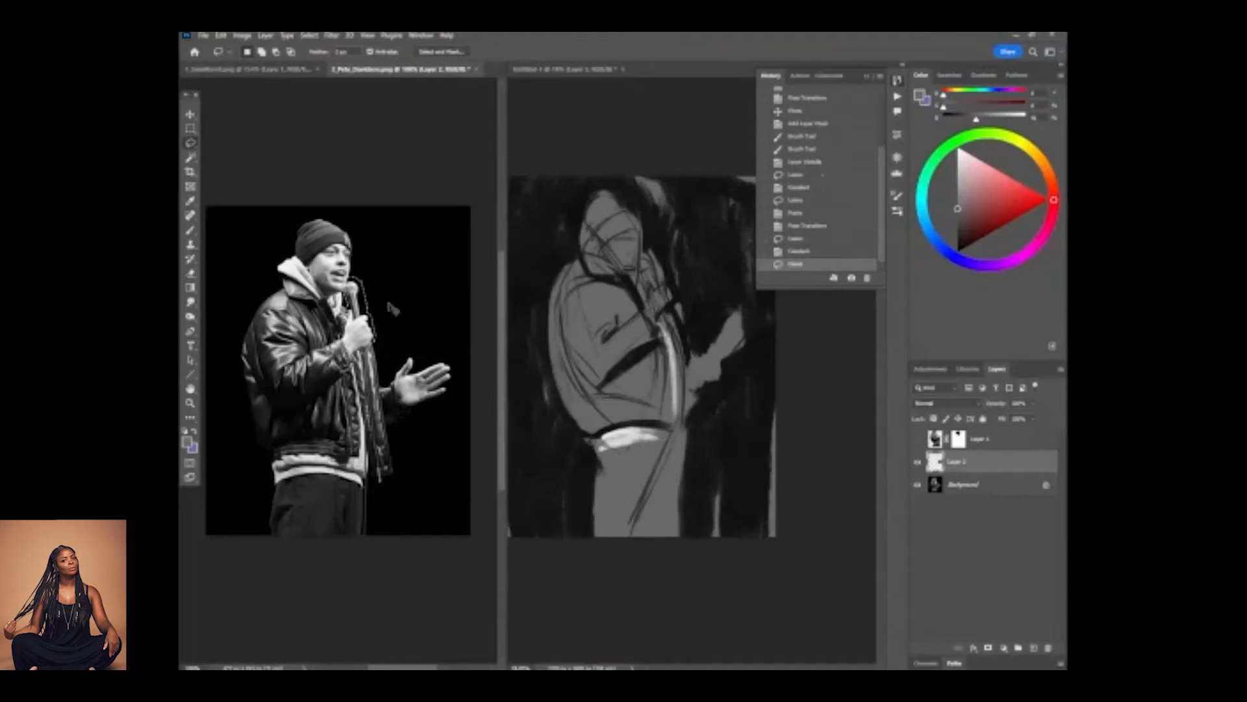
{"action": "key", "text": "ctrl+c"}
{"action": "left_click", "coordinate": [614, 271]}
{"action": "left_click", "coordinate": [974, 487]}
{"action": "key", "text": "ctrl+c"}
{"action": "key", "text": "ctrl+v"}
Scale up the copied microphone and hand slightly and reposition them over the original in the photo.
{"action": "key", "text": "v"}
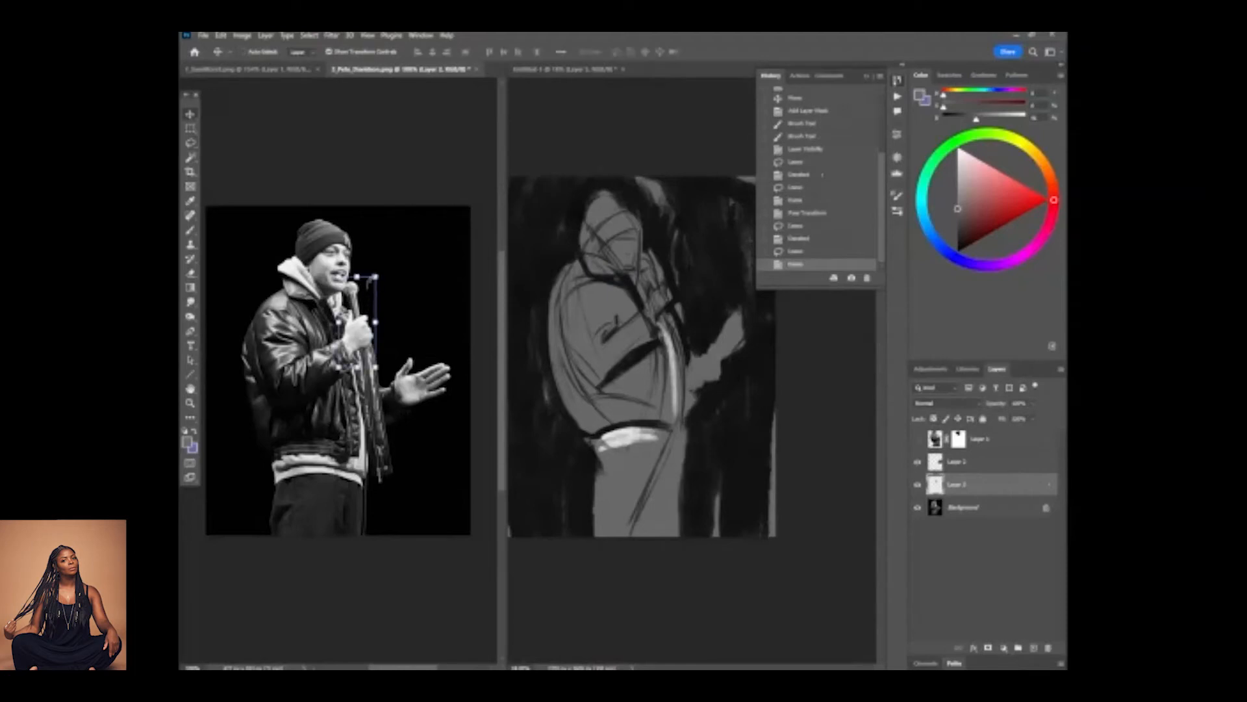
{"action": "left_click_drag", "start_coordinate": [379, 275], "coordinate": [388, 259]}
{"action": "left_click_drag", "start_coordinate": [366, 330], "coordinate": [369, 334]}
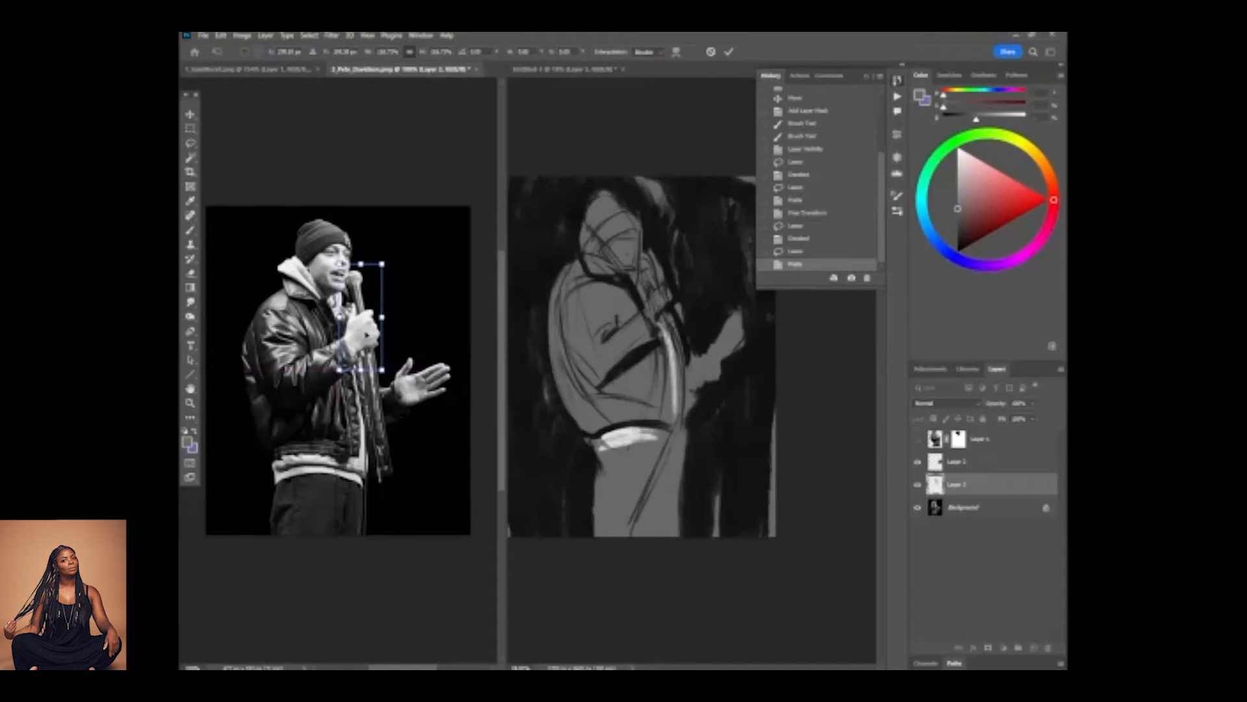
{"action": "key", "text": "Return"}
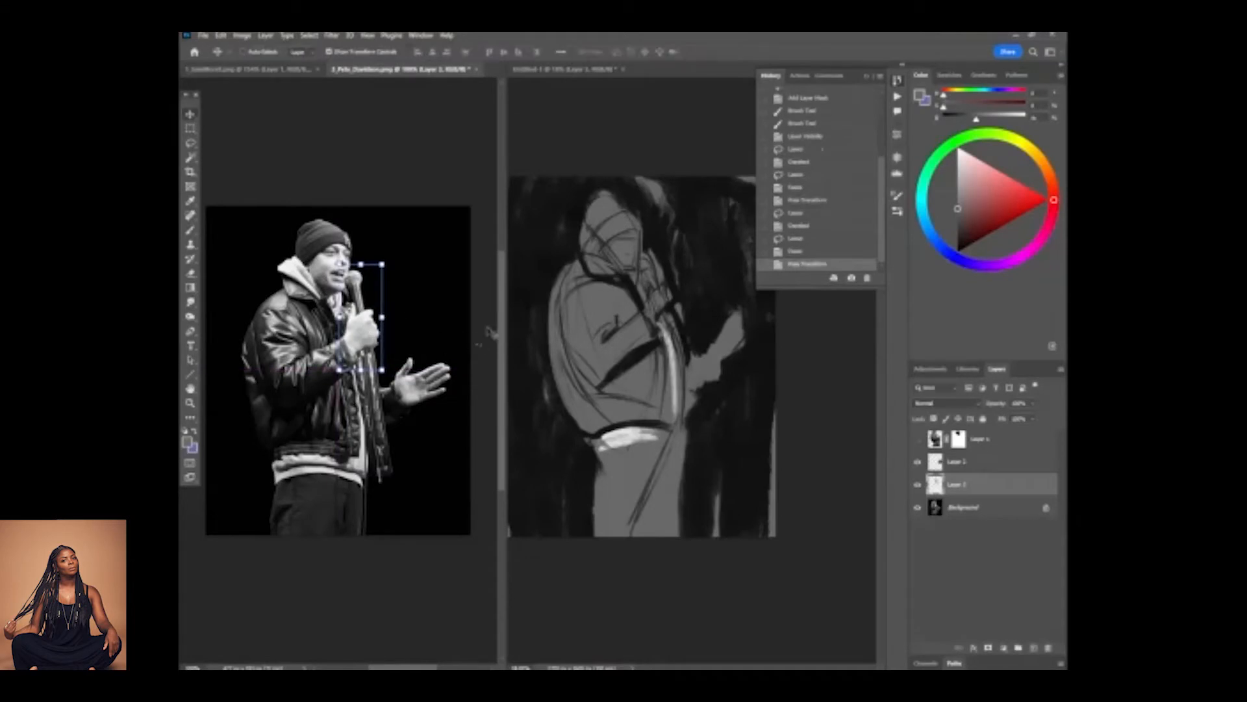
{"action": "key", "text": "m"}
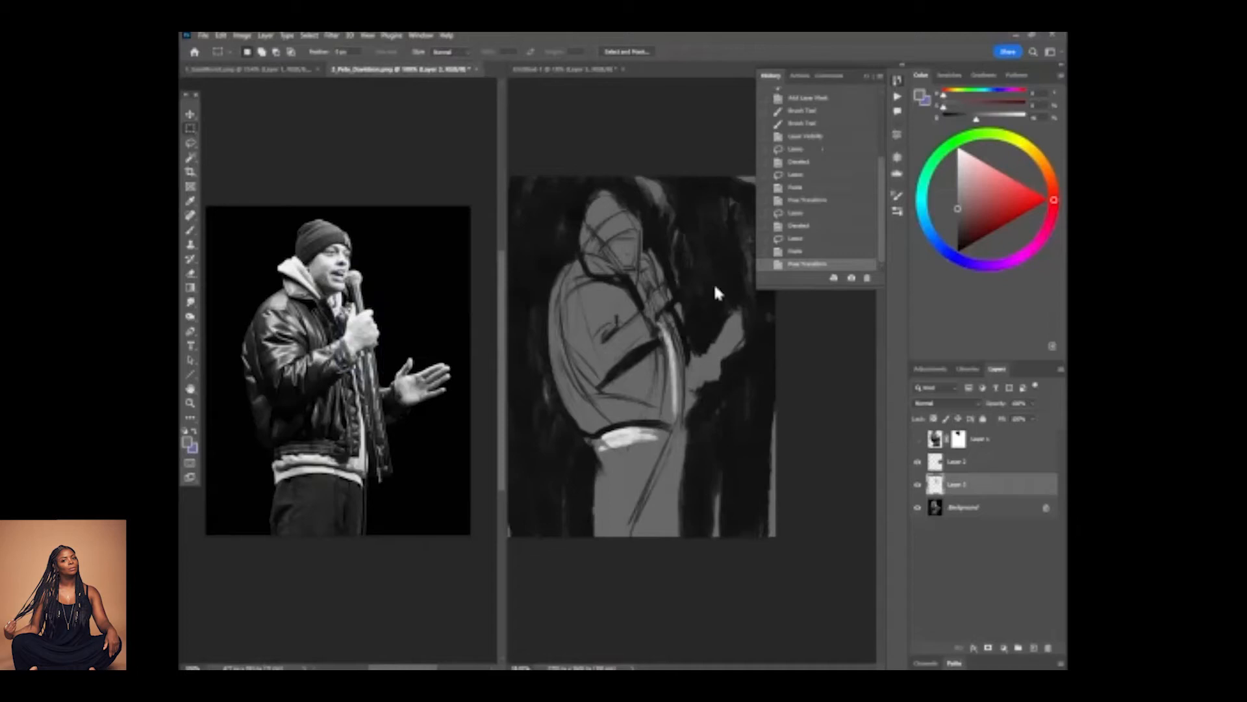
Return to the sketch document and paint the microphone and the hand holding it as a grey silhouette.
{"action": "left_click", "coordinate": [653, 342]}
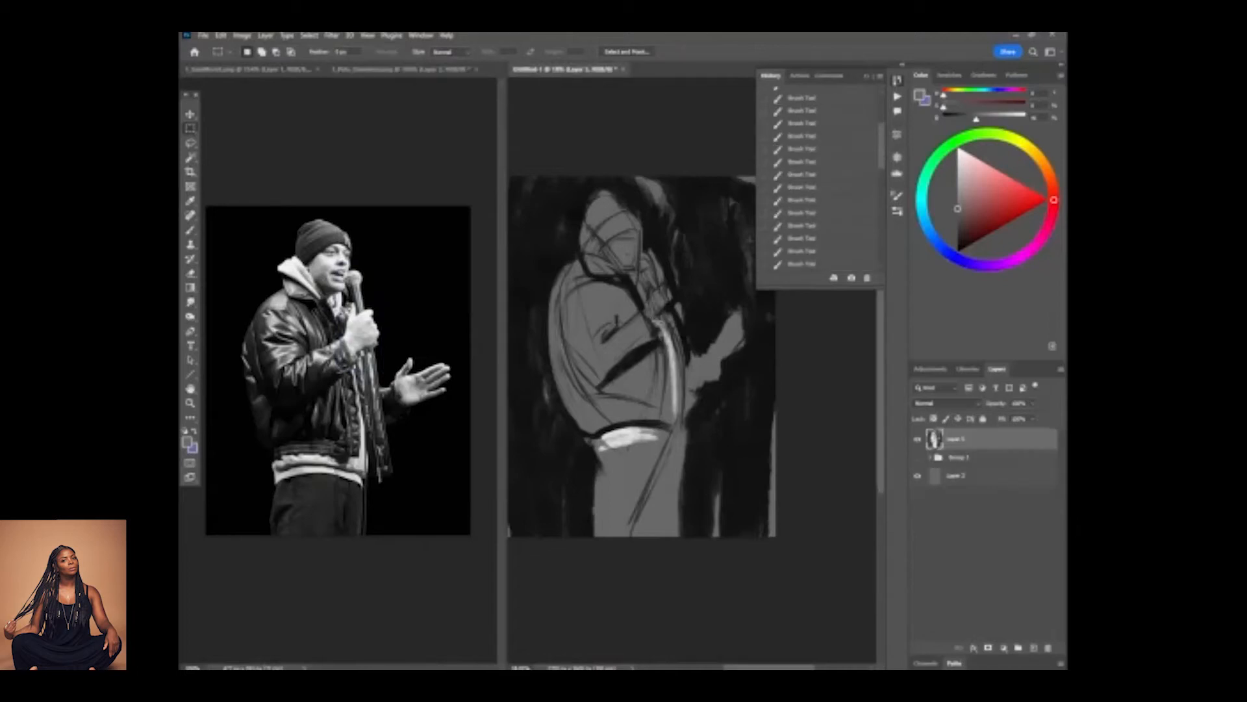
{"action": "key", "text": "b"}
{"action": "mouse_move", "coordinate": [665, 318]}
{"action": "left_mouse_down"}
{"action": "mouse_move", "coordinate": [671, 296]}
{"action": "mouse_move", "coordinate": [658, 281]}
{"action": "left_mouse_up"}
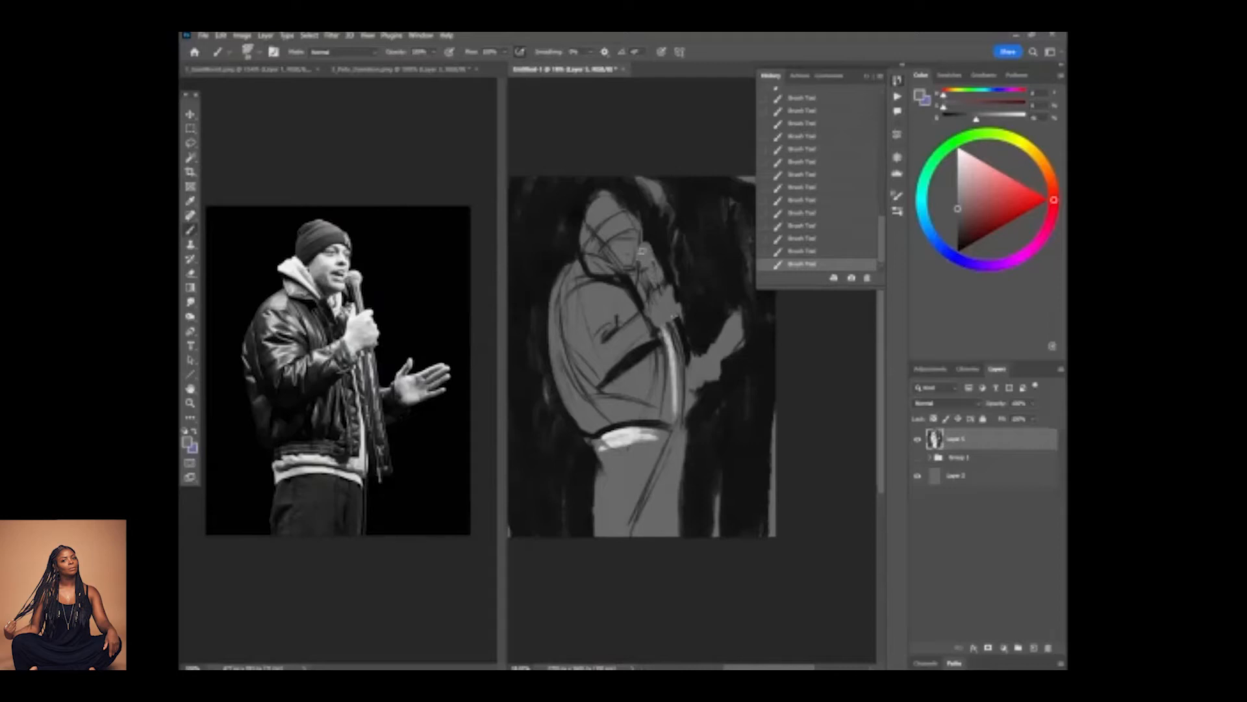
Paint the hood behind the neck and the small patch of hoodie below the chin in off-white.
{"action": "left_click", "coordinate": [670, 377], "text": "alt"}
{"action": "mouse_move", "coordinate": [603, 248]}
{"action": "left_mouse_down"}
{"action": "mouse_move", "coordinate": [591, 225]}
{"action": "mouse_move", "coordinate": [613, 252]}
{"action": "mouse_move", "coordinate": [625, 329]}
{"action": "mouse_move", "coordinate": [605, 319]}
{"action": "mouse_move", "coordinate": [584, 226]}
{"action": "mouse_move", "coordinate": [606, 249]}
{"action": "mouse_move", "coordinate": [584, 213]}
{"action": "left_mouse_up"}
{"action": "left_click", "coordinate": [626, 431], "text": "alt"}
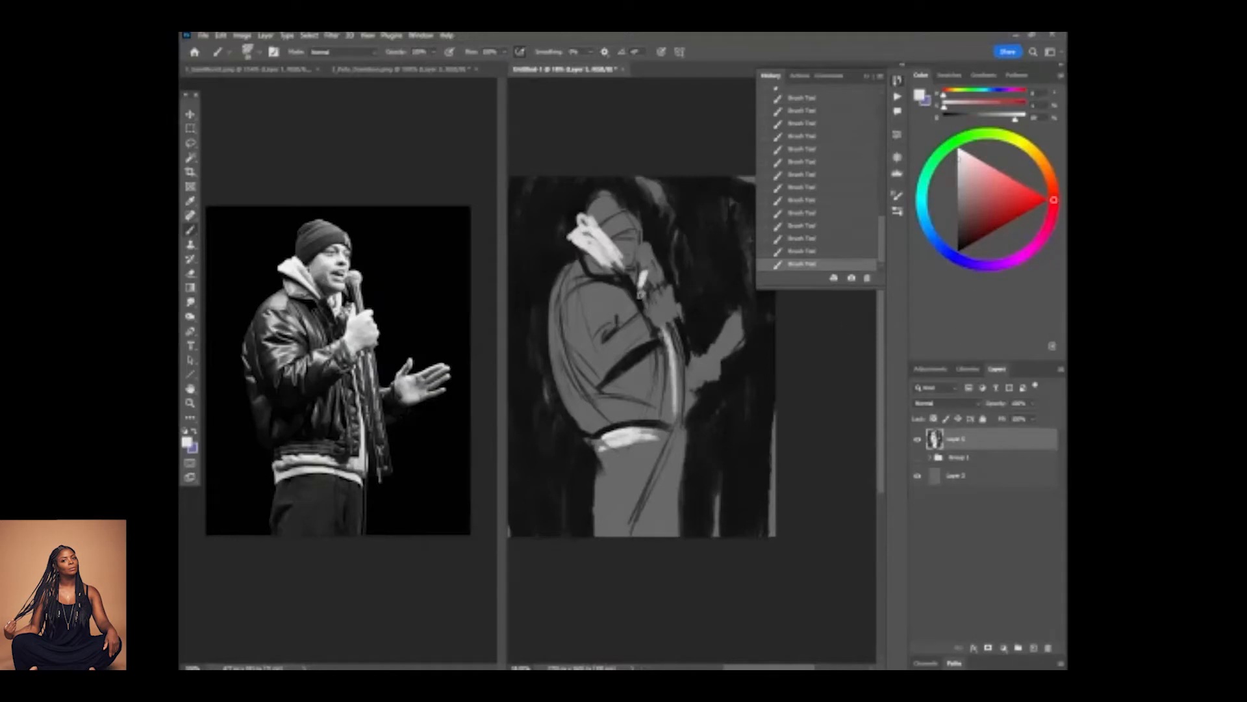
Refine the hood with sampled grey shading strokes and off-white touches along its back edge.
{"action": "left_click", "coordinate": [621, 292], "text": "alt"}
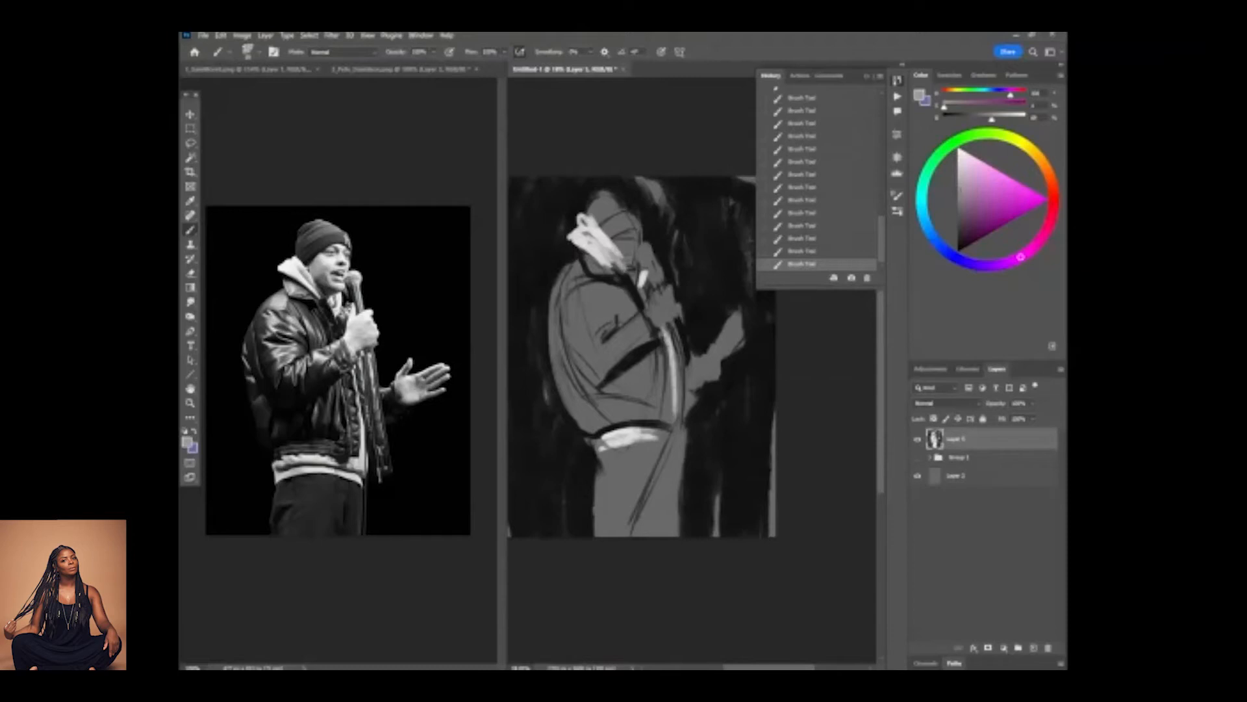
{"action": "left_click", "coordinate": [630, 298], "text": "alt"}
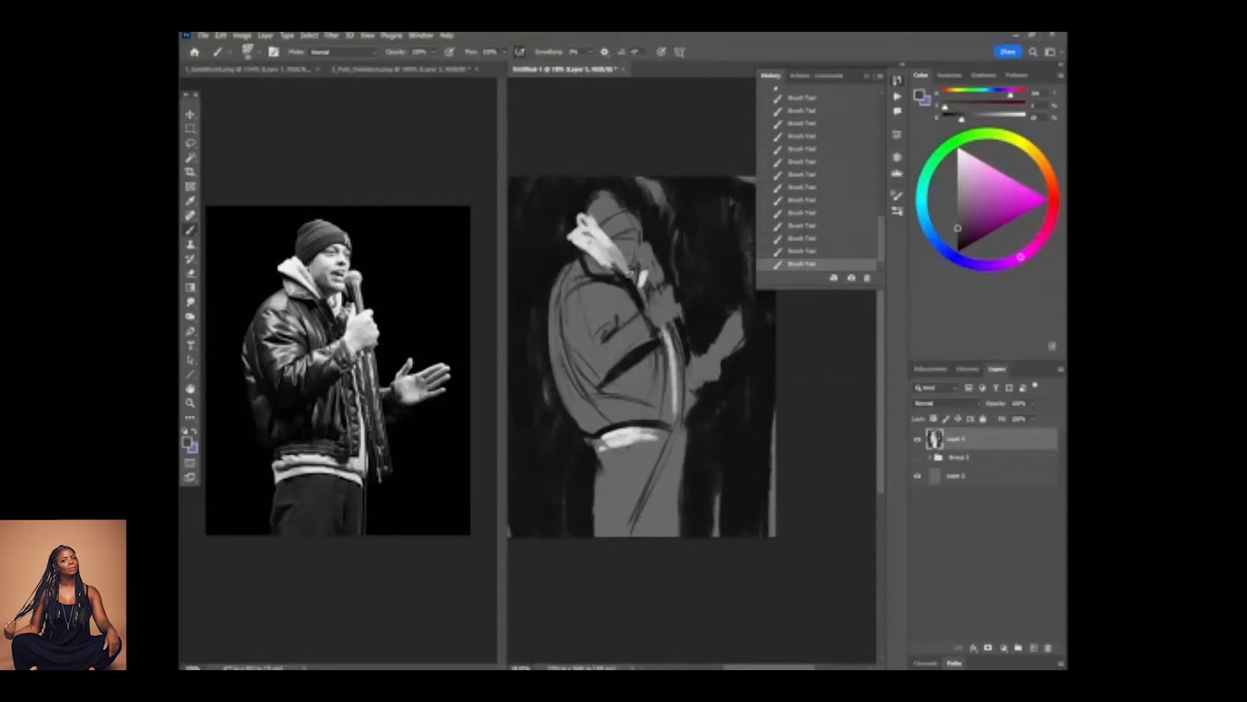
{"action": "left_click", "coordinate": [623, 269], "text": "alt"}
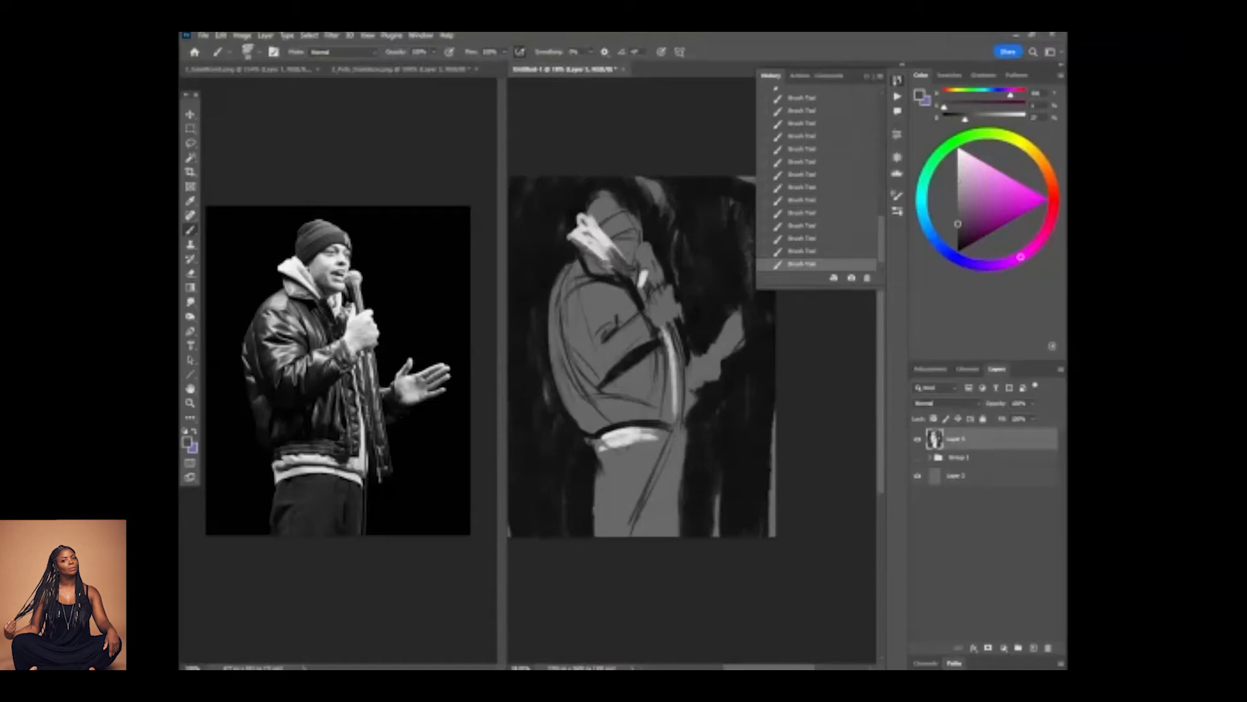
{"action": "left_click", "coordinate": [571, 265], "text": "alt"}
{"action": "left_click", "coordinate": [576, 263], "text": "alt"}
{"action": "left_click", "coordinate": [574, 261], "text": "alt"}
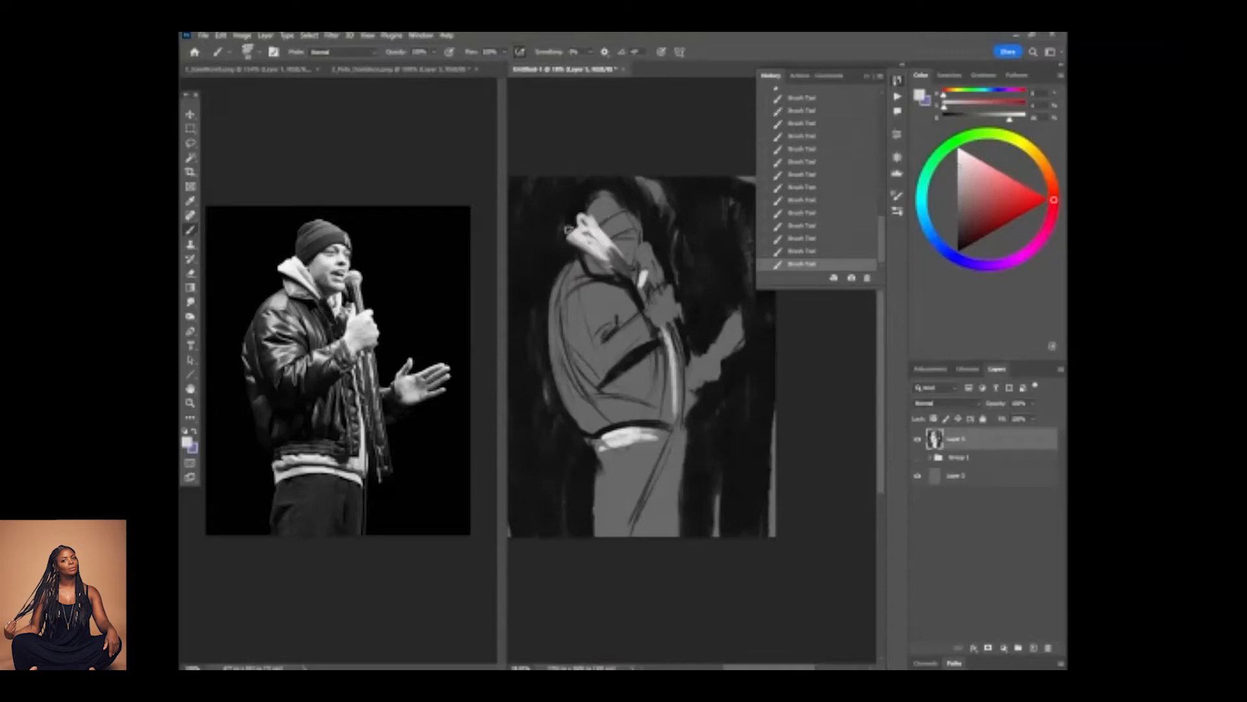
Darken the jacket collar line directly beneath the off-white hood.
{"action": "left_click", "coordinate": [623, 277], "text": "alt"}
{"action": "left_click", "coordinate": [604, 273], "text": "alt"}
{"action": "left_click", "coordinate": [599, 272], "text": "alt"}
{"action": "left_click_drag", "start_coordinate": [591, 266], "coordinate": [622, 279]}
Cover the sketch lines on the face and the microphone hand with flat sampled grey.
{"action": "left_click", "coordinate": [625, 229], "text": "alt"}
{"action": "mouse_move", "coordinate": [639, 220]}
{"action": "left_mouse_down"}
{"action": "mouse_move", "coordinate": [621, 239]}
{"action": "mouse_move", "coordinate": [647, 221]}
{"action": "left_mouse_up"}
{"action": "left_click", "coordinate": [653, 312], "text": "alt"}
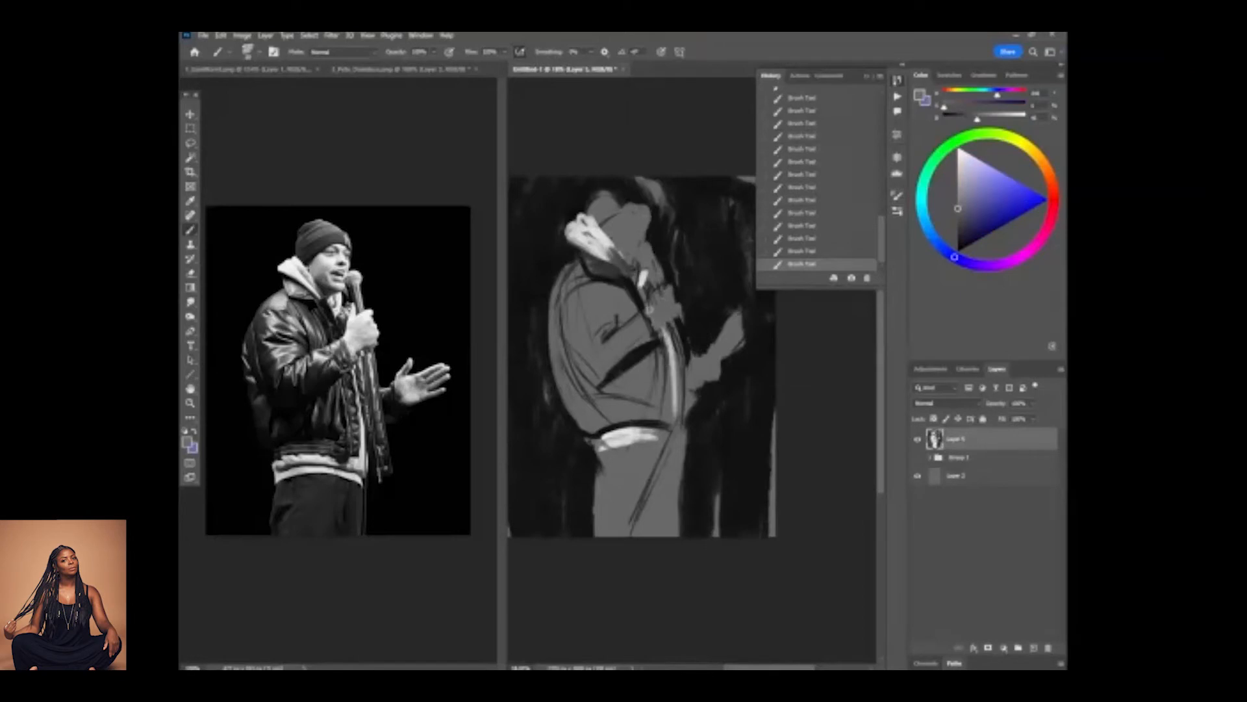
{"action": "left_click_drag", "start_coordinate": [663, 327], "coordinate": [683, 313]}
Trim the face profile with background black and fill the beanie with dark grey.
{"action": "left_click", "coordinate": [656, 217], "text": "alt"}
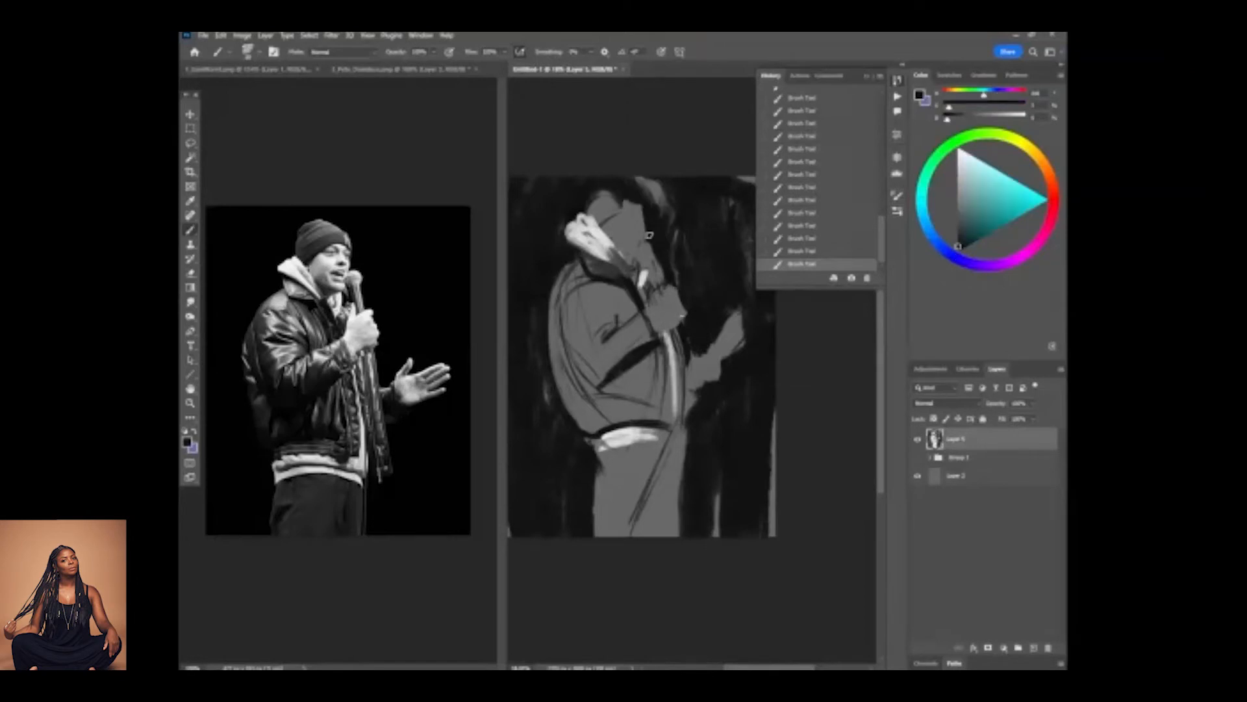
{"action": "left_click", "coordinate": [612, 248], "text": "alt"}
{"action": "mouse_move", "coordinate": [597, 222]}
{"action": "left_mouse_down"}
{"action": "mouse_move", "coordinate": [628, 207]}
{"action": "mouse_move", "coordinate": [587, 200]}
{"action": "mouse_move", "coordinate": [609, 191]}
{"action": "mouse_move", "coordinate": [636, 198]}
{"action": "left_mouse_up"}
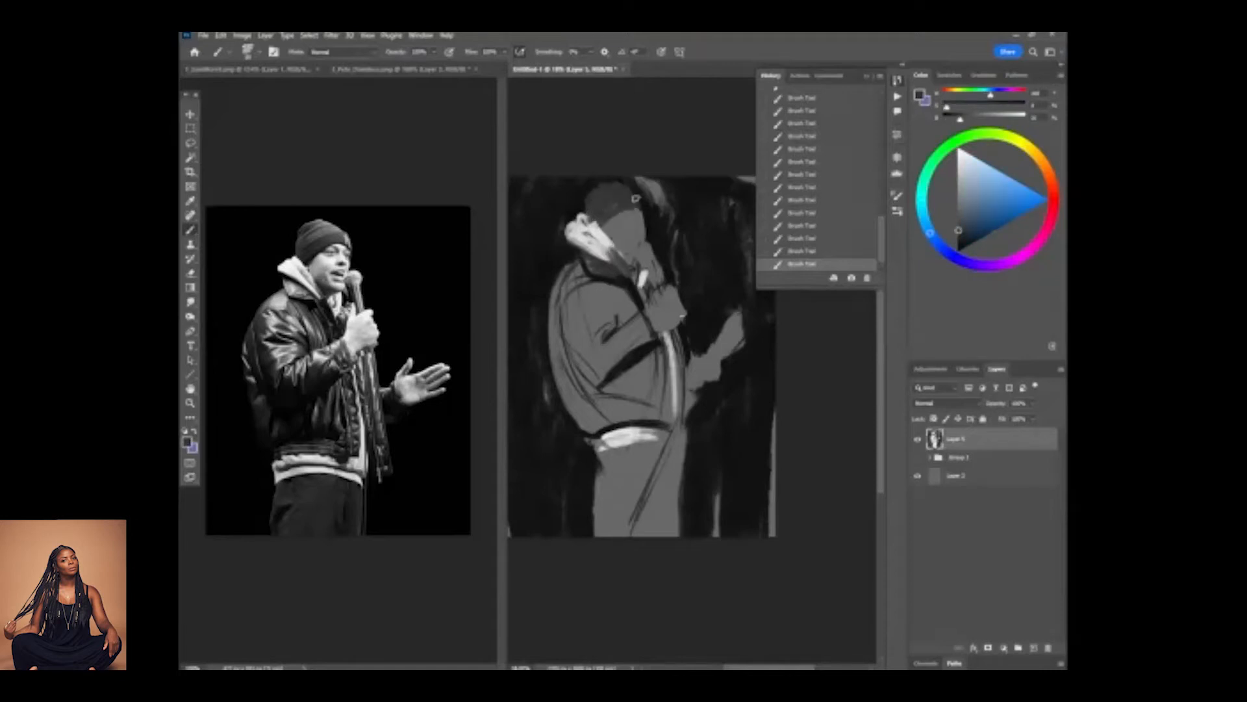
Redefine the upper sleeve with grey and black fold strokes and reshape the jacket's back contour.
{"action": "left_click", "coordinate": [580, 316], "text": "alt"}
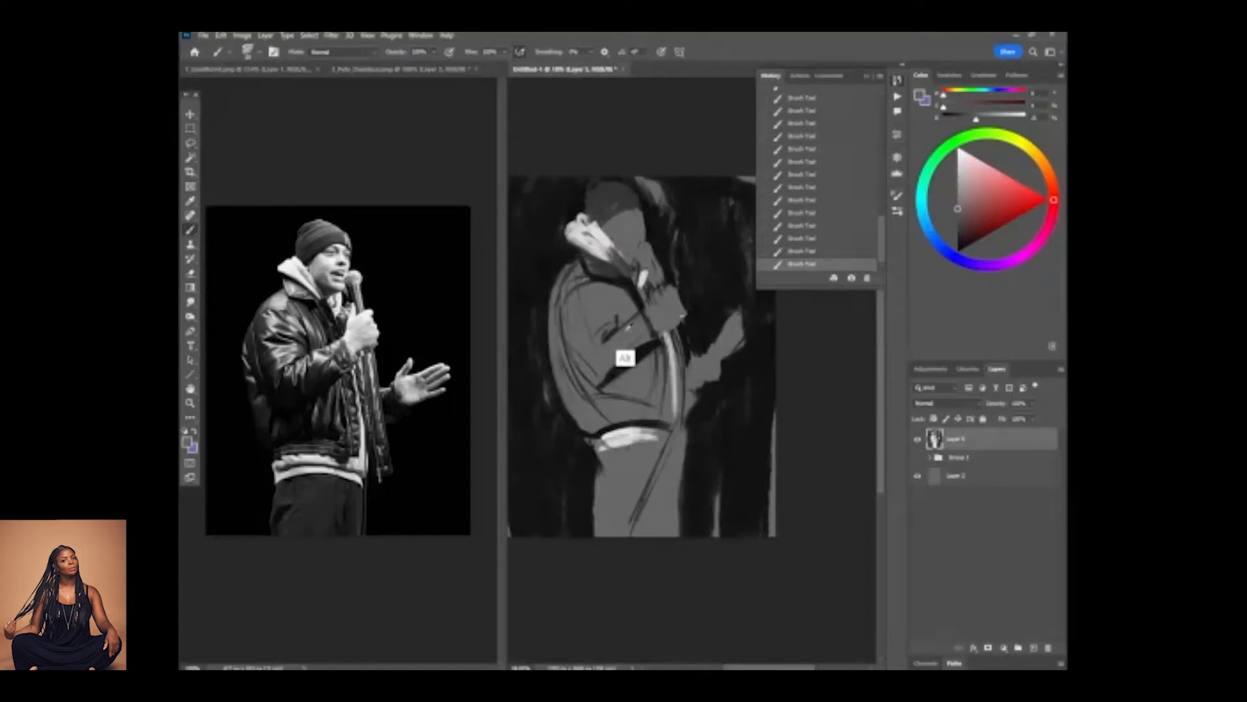
{"action": "left_click", "coordinate": [605, 363], "text": "alt"}
{"action": "mouse_move", "coordinate": [604, 334]}
{"action": "left_mouse_down"}
{"action": "mouse_move", "coordinate": [587, 299]}
{"action": "mouse_move", "coordinate": [600, 305]}
{"action": "left_mouse_up"}
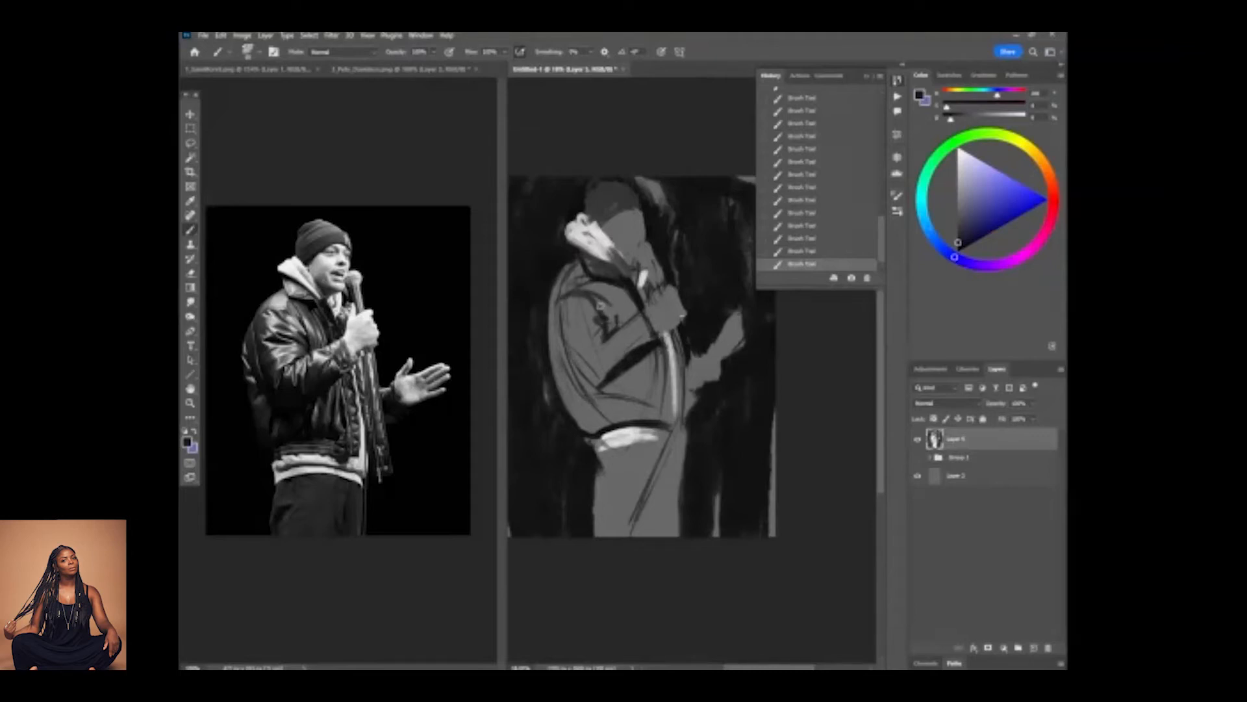
{"action": "left_click", "coordinate": [554, 331], "text": "alt"}
{"action": "left_click_drag", "start_coordinate": [571, 423], "coordinate": [576, 412]}
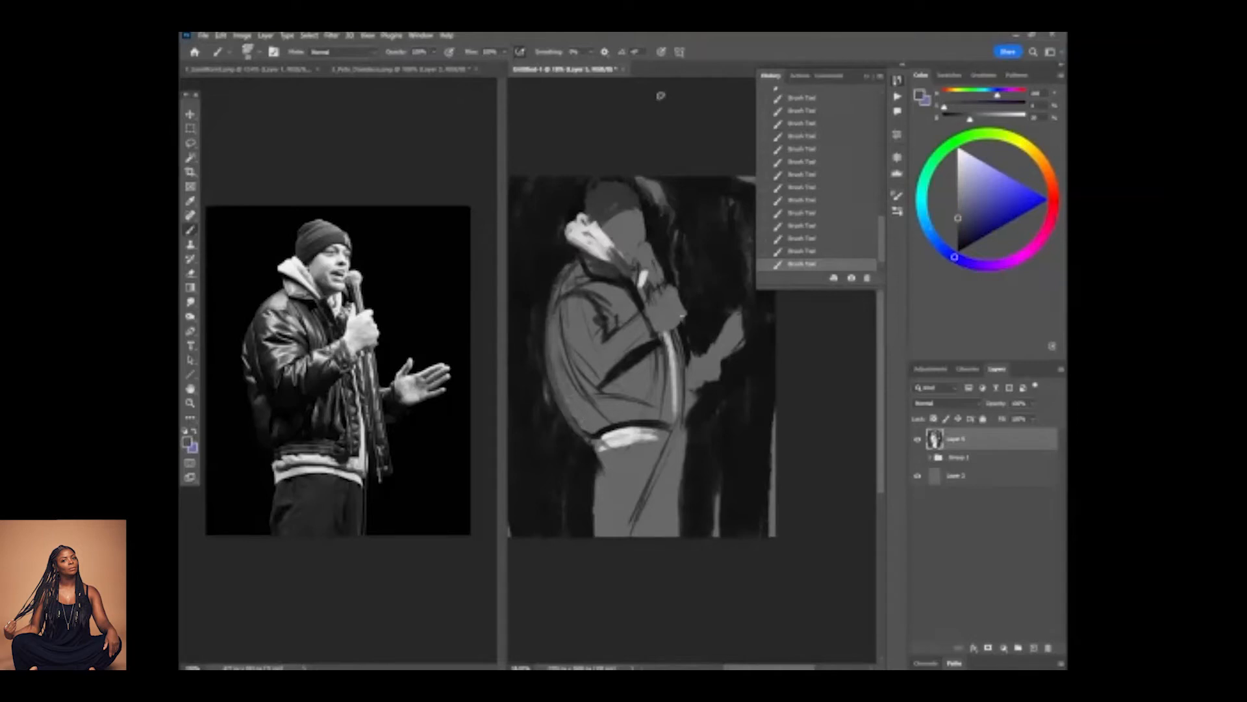
Paint the open hand's spread fingers and the jacket's hanging front corner in grey.
{"action": "left_click", "coordinate": [730, 340], "text": "alt"}
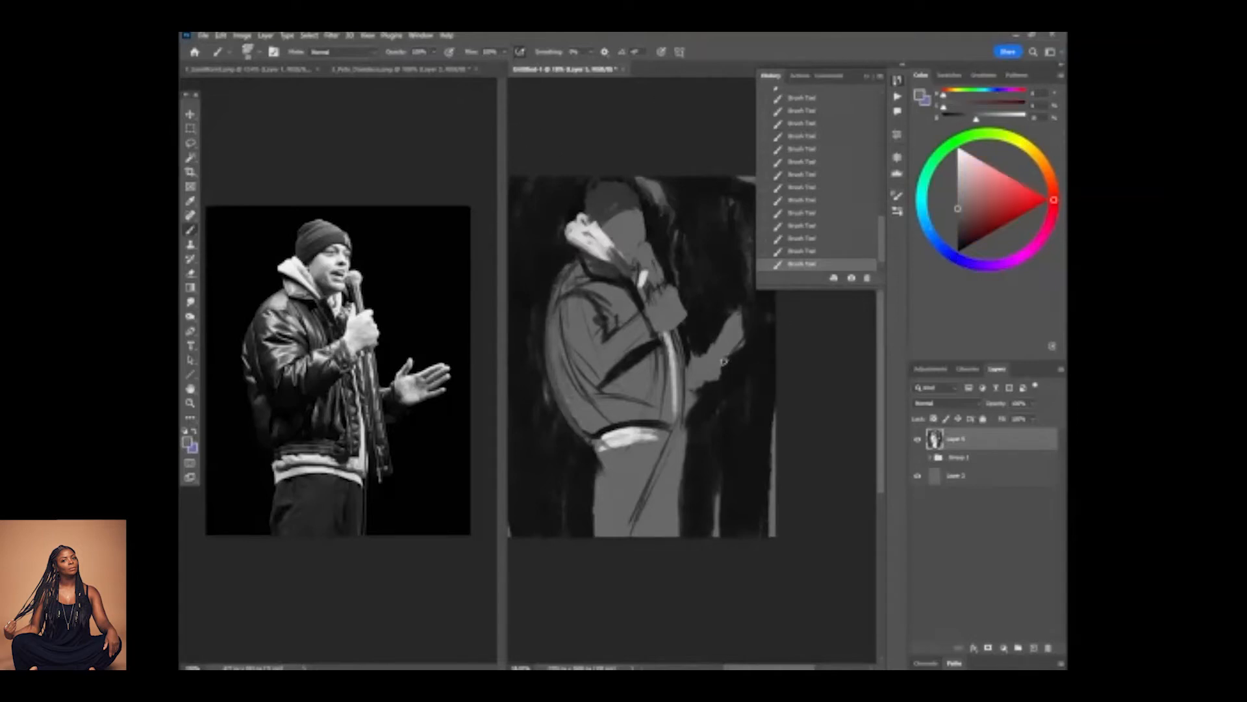
{"action": "left_click_drag", "start_coordinate": [722, 363], "coordinate": [750, 345]}
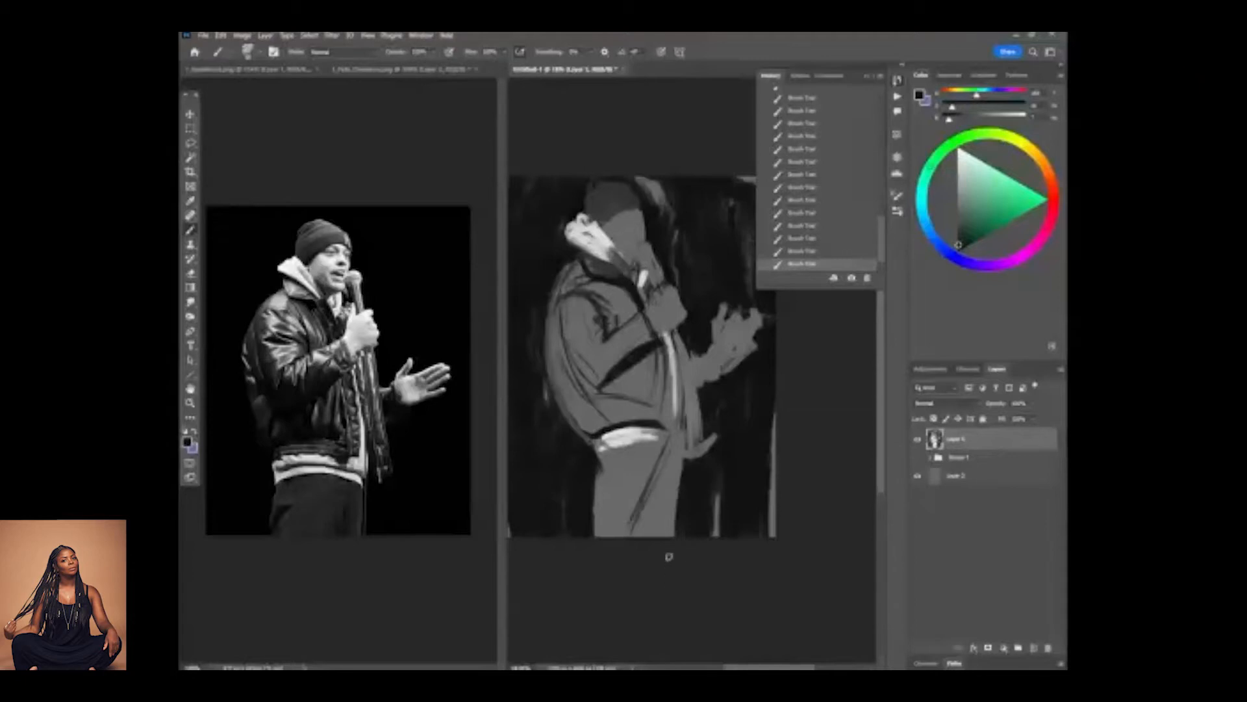
Flip both the sketch canvas and the photo reference canvas horizontally.
{"action": "left_click", "coordinate": [242, 35]}
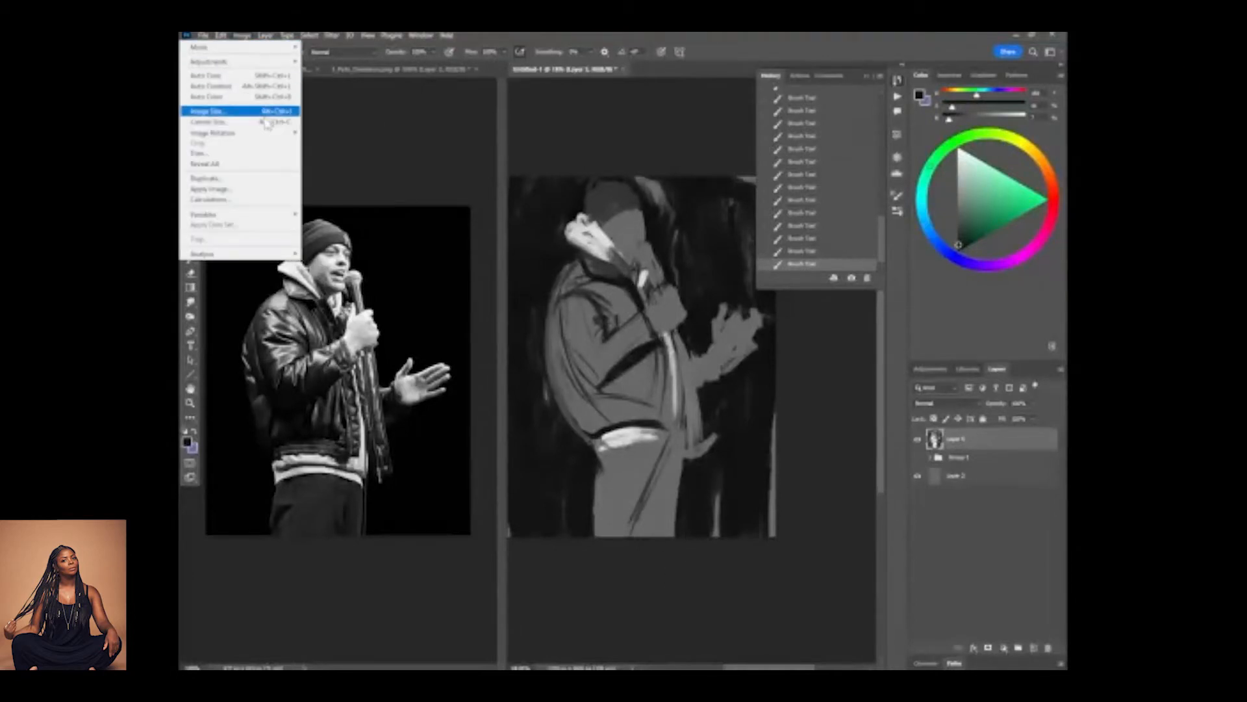
{"action": "mouse_move", "coordinate": [267, 134]}
{"action": "left_click", "coordinate": [338, 177]}
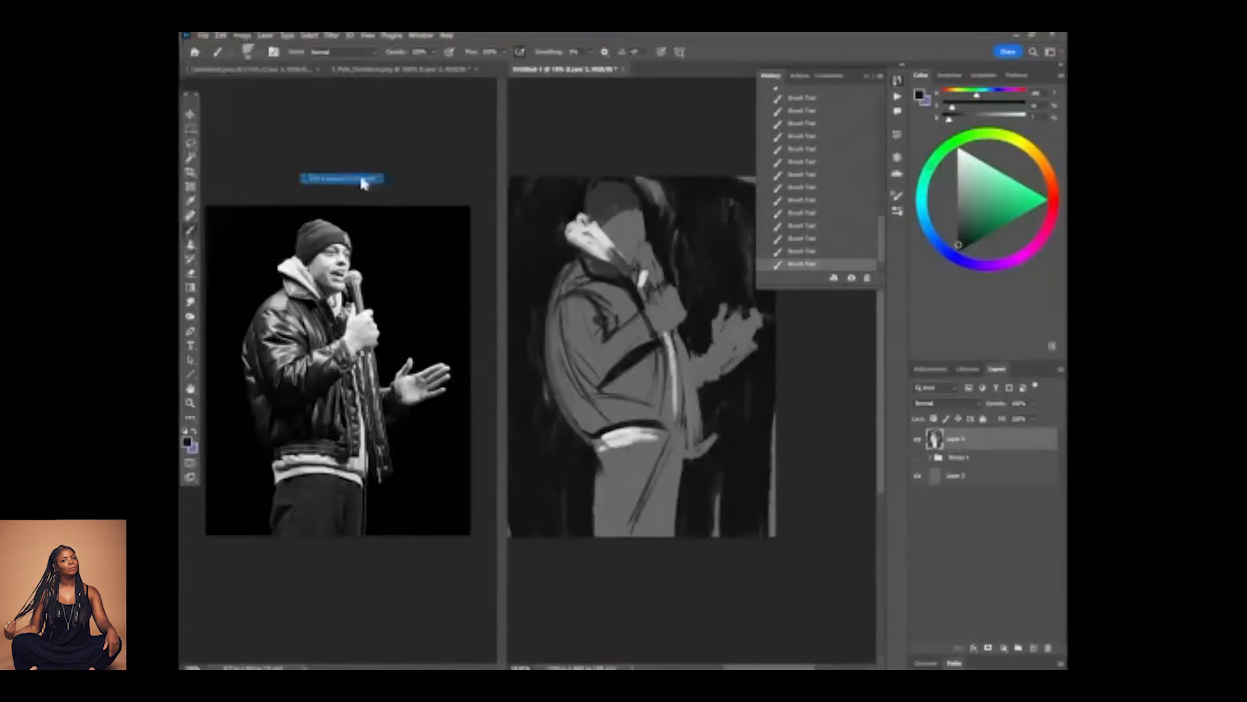
{"action": "left_click", "coordinate": [369, 138]}
{"action": "left_click", "coordinate": [242, 35]}
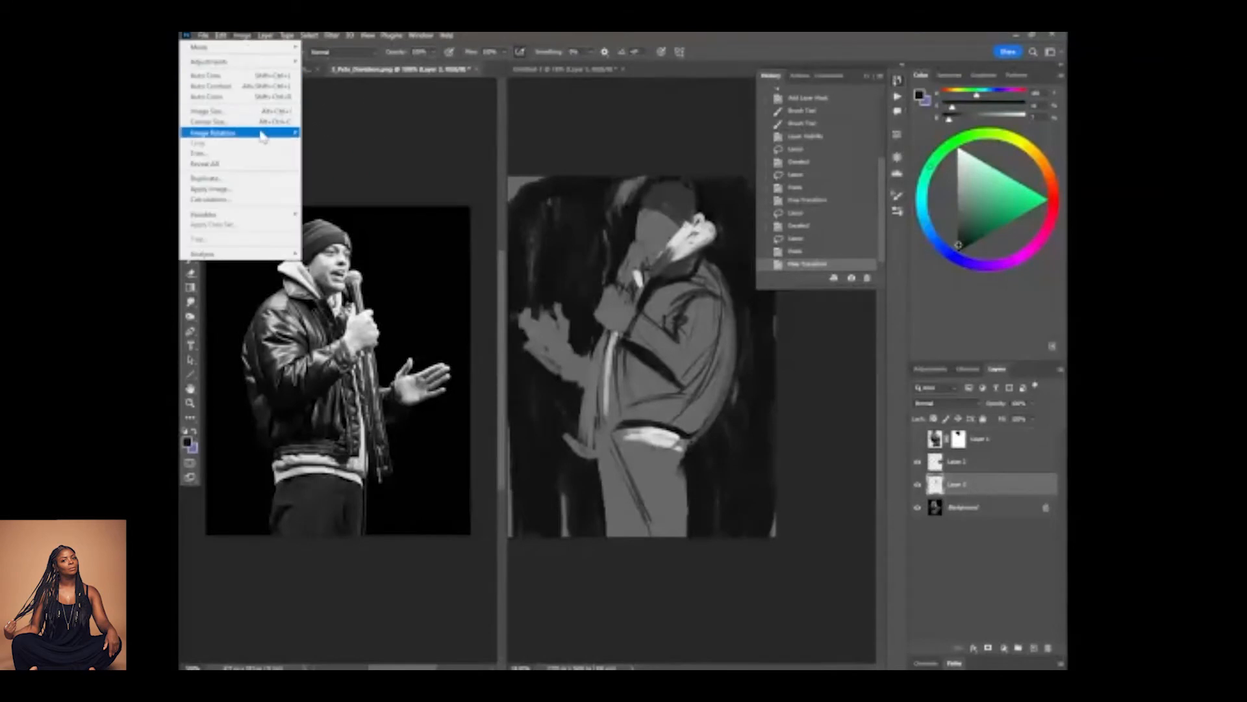
{"action": "mouse_move", "coordinate": [267, 133]}
{"action": "left_click", "coordinate": [352, 180]}
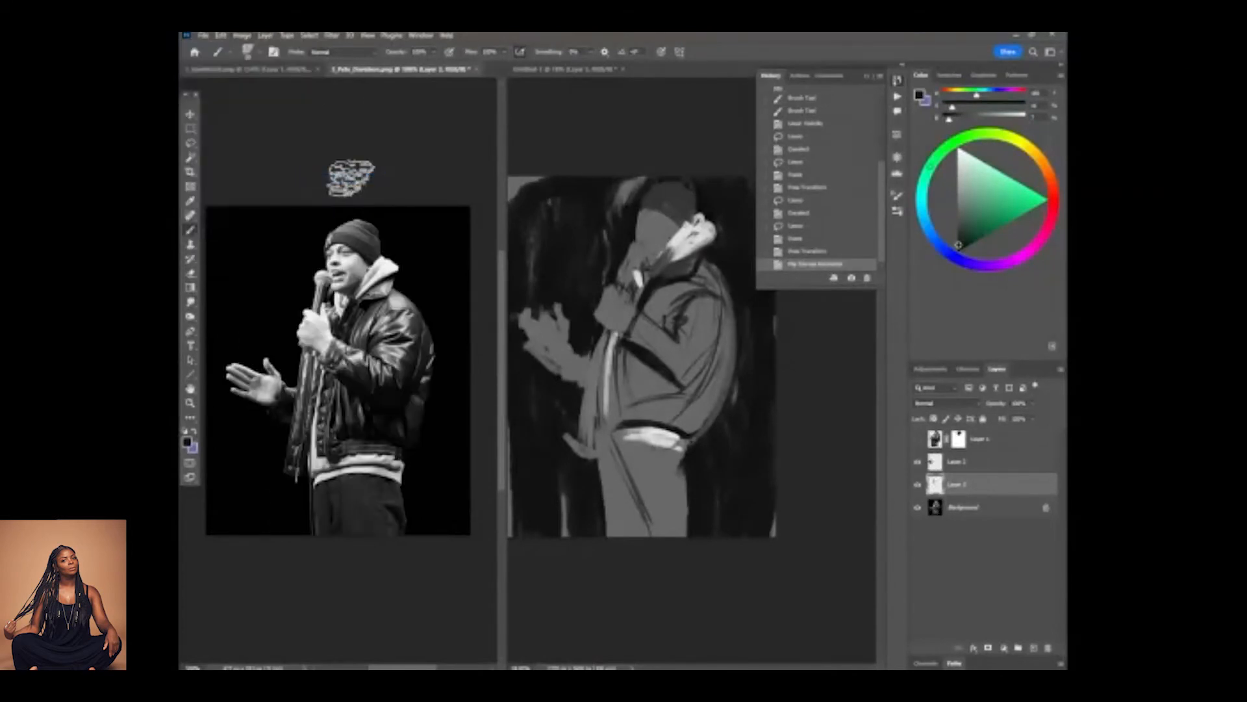
Return to the sketch document and rework the near sleeve's folds around the elbow with sampled greys and darks.
{"action": "left_click", "coordinate": [587, 370]}
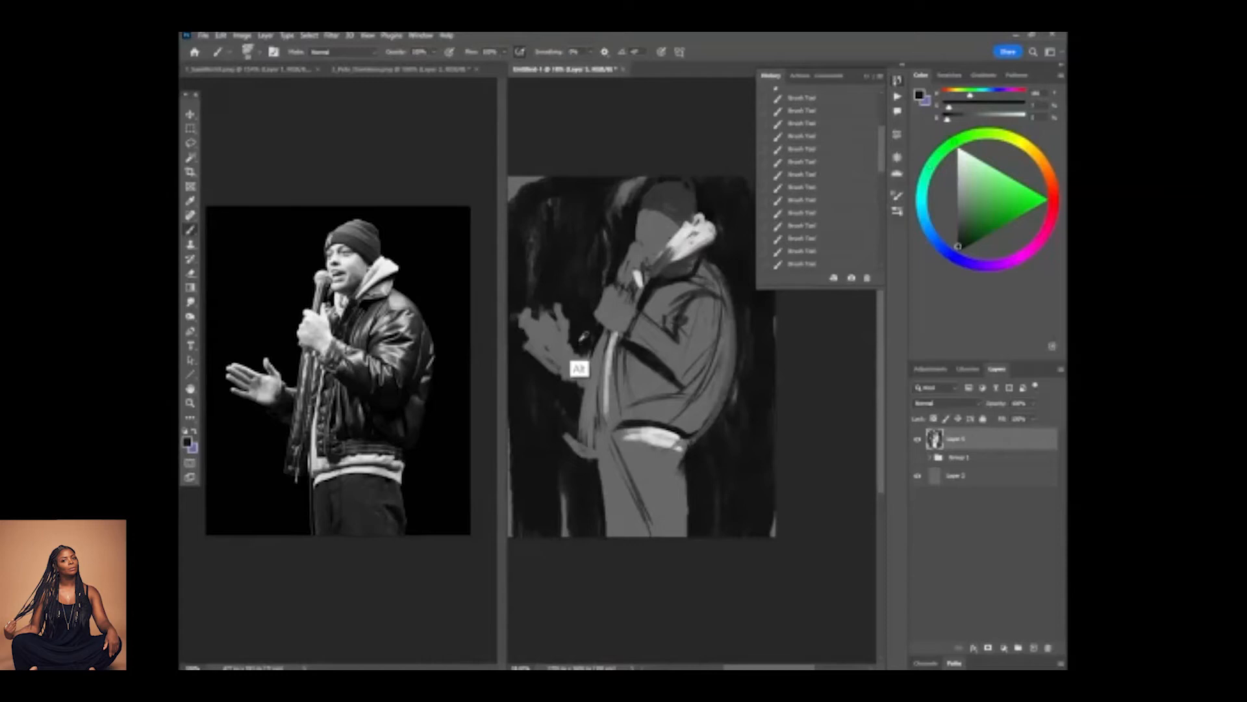
{"action": "left_click", "coordinate": [558, 342], "text": "alt"}
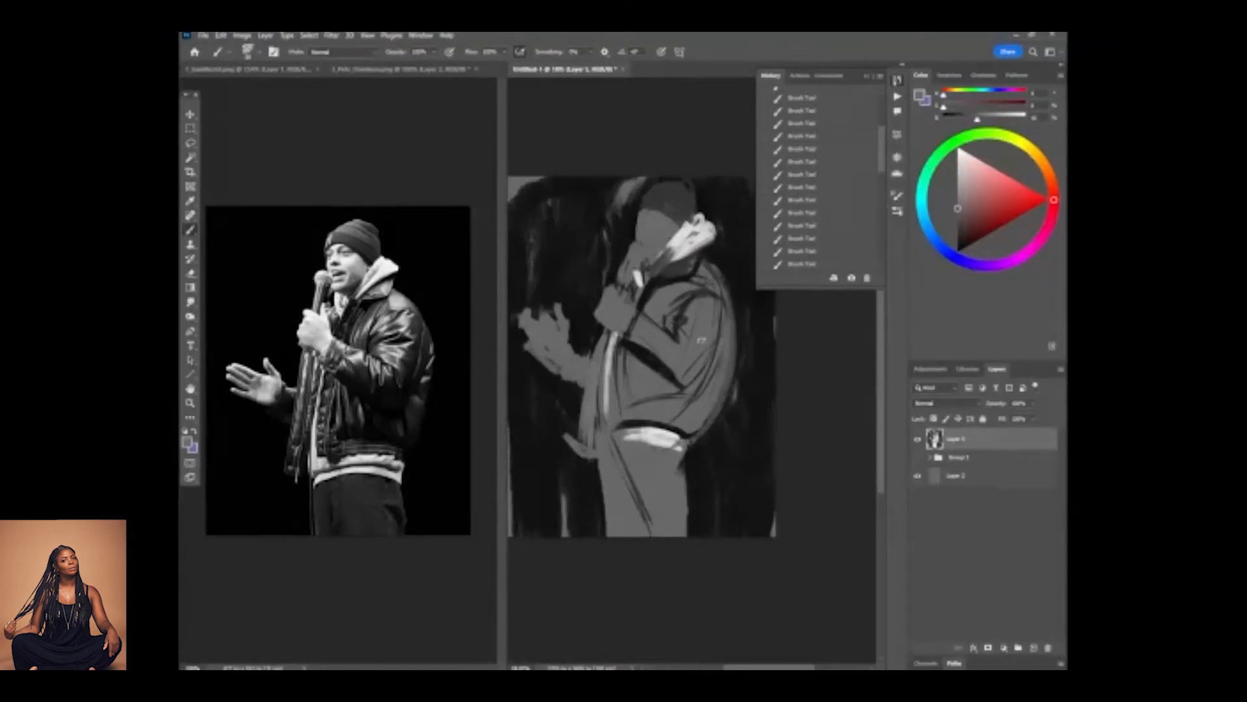
{"action": "left_click_drag", "start_coordinate": [701, 340], "coordinate": [701, 343]}
{"action": "left_click", "coordinate": [659, 362], "text": "alt"}
{"action": "mouse_move", "coordinate": [673, 383]}
{"action": "left_mouse_down"}
{"action": "mouse_move", "coordinate": [699, 395]}
{"action": "mouse_move", "coordinate": [712, 365]}
{"action": "left_mouse_up"}
{"action": "left_click", "coordinate": [726, 373], "text": "alt"}
Reshape the jacket's back edge down to the waist and strengthen its hem and front opening with dark strokes.
{"action": "mouse_move", "coordinate": [723, 284]}
{"action": "left_mouse_down"}
{"action": "mouse_move", "coordinate": [735, 369]}
{"action": "mouse_move", "coordinate": [720, 417]}
{"action": "left_mouse_up"}
{"action": "mouse_move", "coordinate": [734, 341]}
{"action": "left_mouse_down"}
{"action": "mouse_move", "coordinate": [689, 453]}
{"action": "mouse_move", "coordinate": [698, 435]}
{"action": "mouse_move", "coordinate": [624, 420]}
{"action": "mouse_move", "coordinate": [702, 448]}
{"action": "left_mouse_up"}
{"action": "left_click", "coordinate": [621, 460], "text": "alt"}
{"action": "mouse_move", "coordinate": [621, 434]}
{"action": "left_mouse_down"}
{"action": "mouse_move", "coordinate": [702, 447]}
{"action": "mouse_move", "coordinate": [615, 435]}
{"action": "mouse_move", "coordinate": [616, 345]}
{"action": "left_mouse_up"}
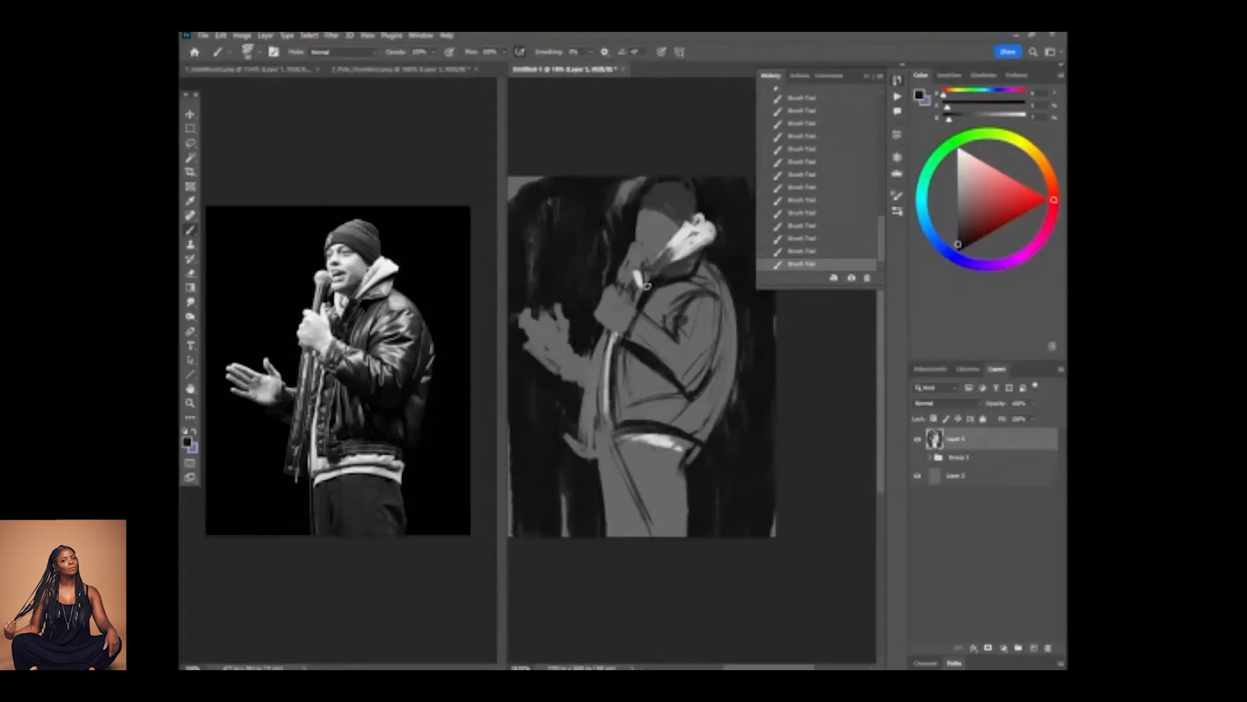
Trim the jacket's hanging front panel with background black and shade the far sleeve dark grey.
{"action": "mouse_move", "coordinate": [579, 400]}
{"action": "left_mouse_down"}
{"action": "mouse_move", "coordinate": [565, 445]}
{"action": "mouse_move", "coordinate": [583, 433]}
{"action": "mouse_move", "coordinate": [606, 326]}
{"action": "mouse_move", "coordinate": [571, 453]}
{"action": "left_mouse_up"}
{"action": "left_click", "coordinate": [578, 449], "text": "alt"}
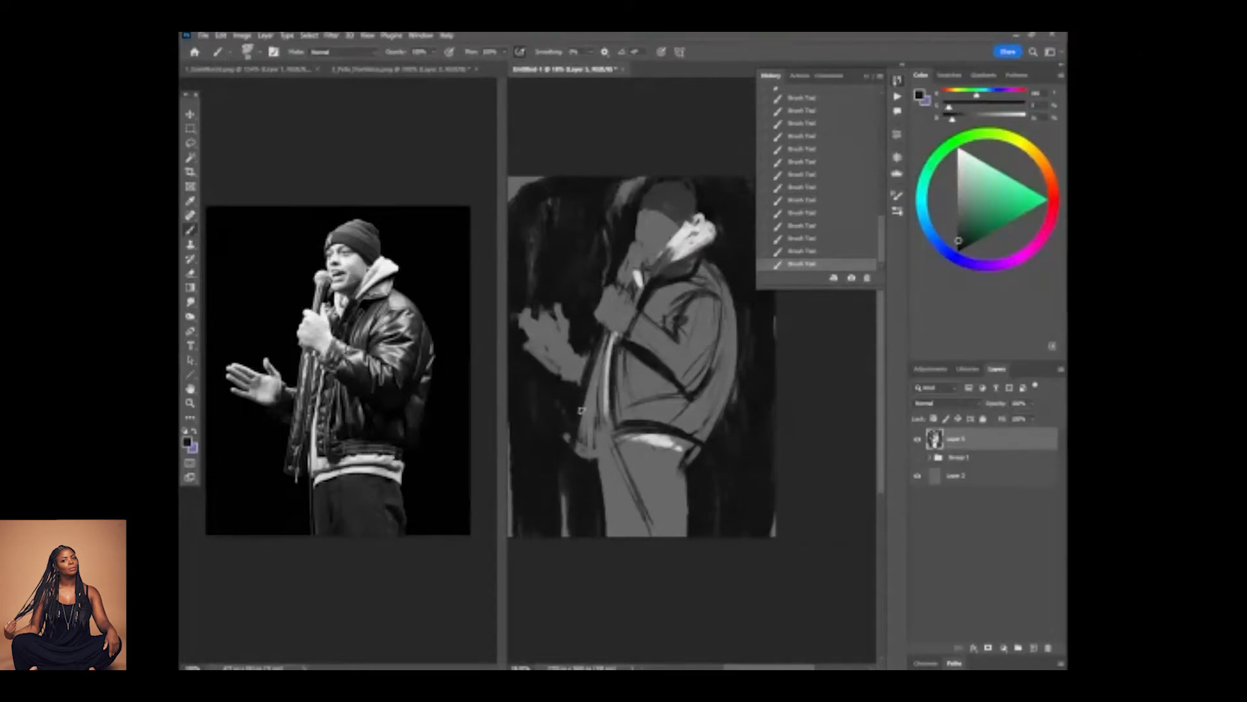
{"action": "left_click", "coordinate": [588, 413], "text": "alt"}
{"action": "left_click_drag", "start_coordinate": [588, 363], "coordinate": [577, 446]}
{"action": "left_click", "coordinate": [590, 408], "text": "alt"}
{"action": "mouse_move", "coordinate": [577, 385]}
{"action": "left_mouse_down"}
{"action": "mouse_move", "coordinate": [580, 354]}
{"action": "mouse_move", "coordinate": [568, 361]}
{"action": "left_mouse_up"}
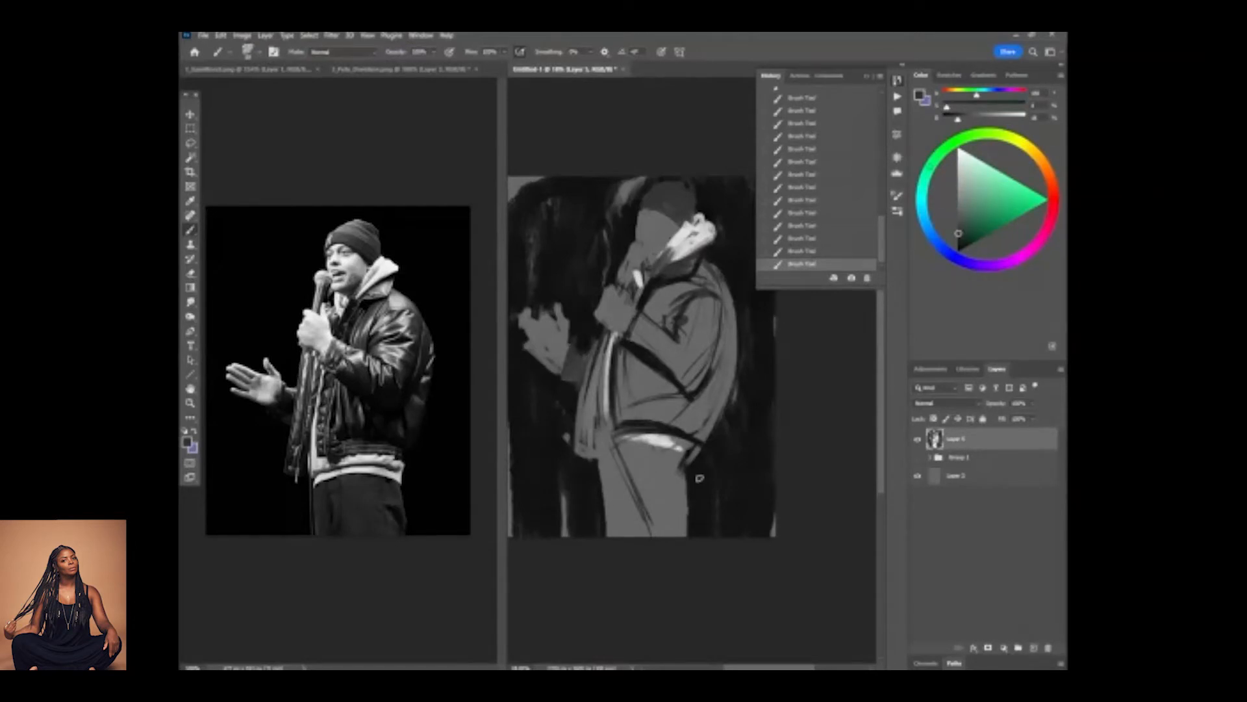
Touch up the back edge of the trousers in grey and widen the hoodie's hem in off-white.
{"action": "left_click", "coordinate": [679, 502], "text": "alt"}
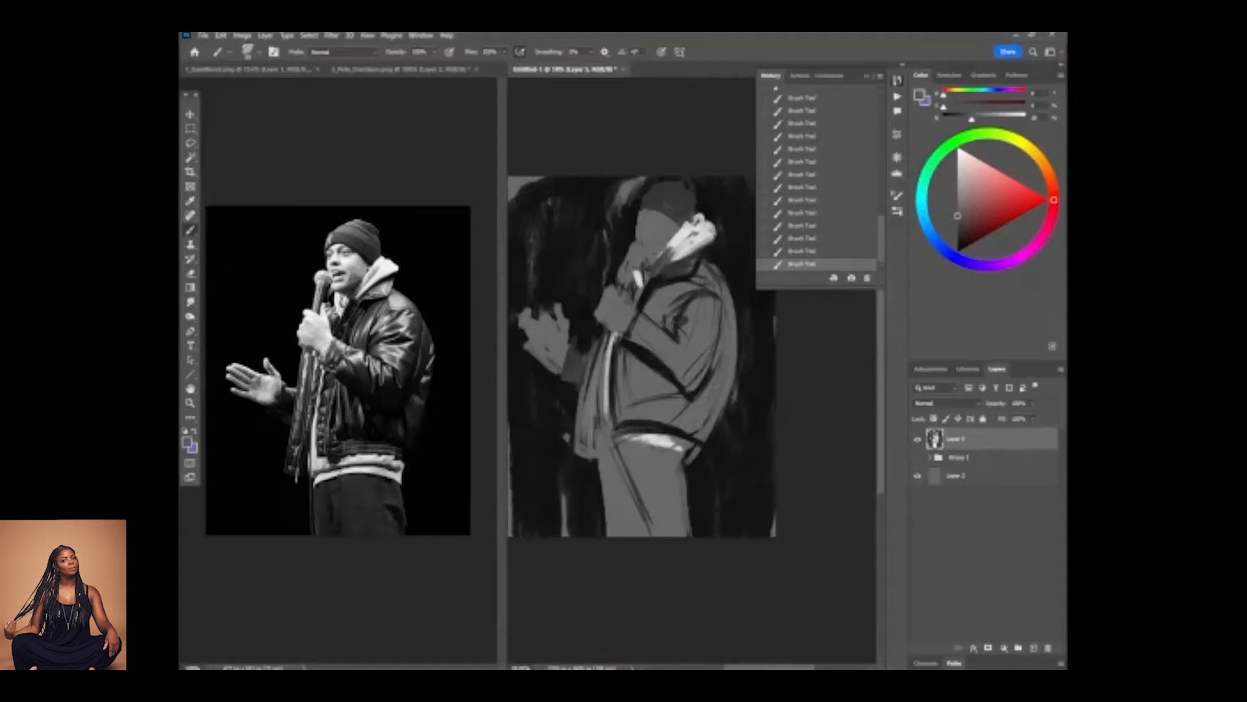
{"action": "left_click", "coordinate": [653, 447], "text": "alt"}
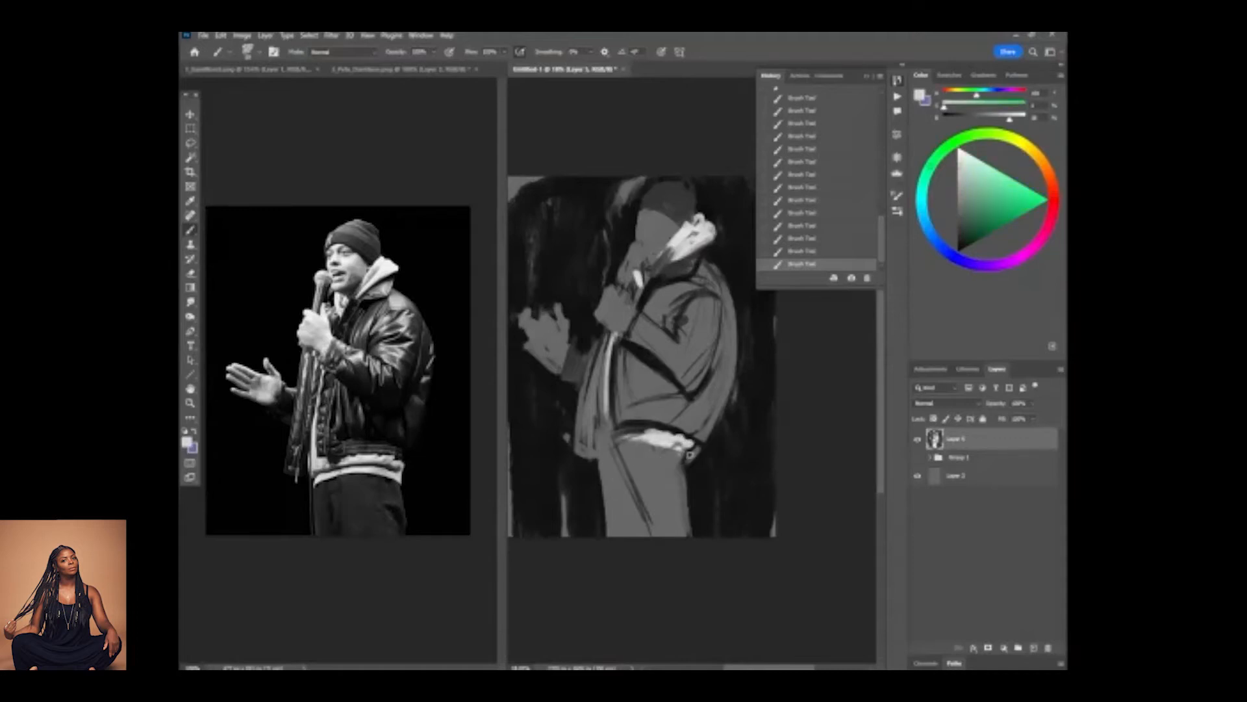
{"action": "mouse_move", "coordinate": [678, 455]}
{"action": "left_mouse_down"}
{"action": "mouse_move", "coordinate": [625, 457]}
{"action": "mouse_move", "coordinate": [664, 446]}
{"action": "mouse_move", "coordinate": [612, 460]}
{"action": "left_mouse_up"}
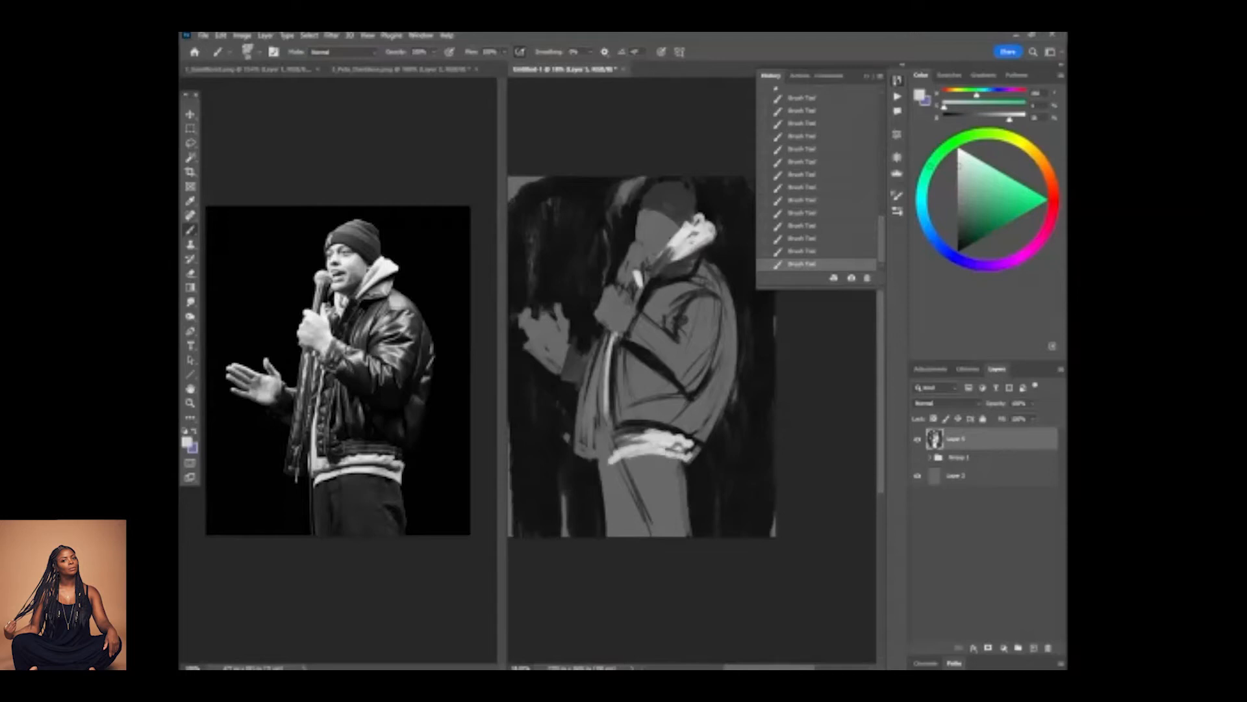
Block in the dark shadow shapes along the near sleeve's forearm, elbow and upper arm.
{"action": "left_click", "coordinate": [634, 349], "text": "alt"}
{"action": "mouse_move", "coordinate": [625, 347]}
{"action": "left_mouse_down"}
{"action": "mouse_move", "coordinate": [649, 363]}
{"action": "mouse_move", "coordinate": [669, 352]}
{"action": "mouse_move", "coordinate": [680, 393]}
{"action": "mouse_move", "coordinate": [697, 395]}
{"action": "mouse_move", "coordinate": [664, 367]}
{"action": "mouse_move", "coordinate": [686, 408]}
{"action": "mouse_move", "coordinate": [675, 392]}
{"action": "mouse_move", "coordinate": [691, 404]}
{"action": "mouse_move", "coordinate": [723, 367]}
{"action": "mouse_move", "coordinate": [711, 379]}
{"action": "mouse_move", "coordinate": [720, 344]}
{"action": "mouse_move", "coordinate": [699, 375]}
{"action": "mouse_move", "coordinate": [696, 348]}
{"action": "mouse_move", "coordinate": [709, 376]}
{"action": "mouse_move", "coordinate": [721, 328]}
{"action": "mouse_move", "coordinate": [698, 386]}
{"action": "left_mouse_up"}
{"action": "left_click", "coordinate": [701, 372], "text": "alt"}
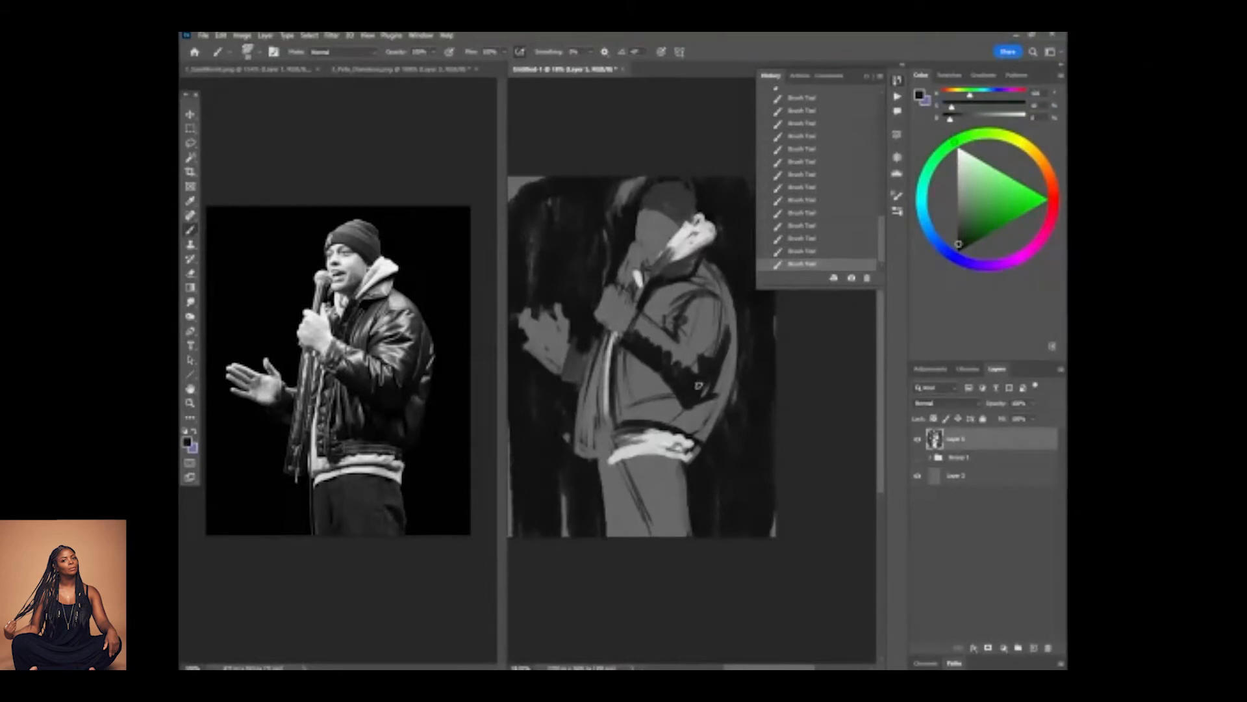
{"action": "left_click", "coordinate": [678, 332], "text": "alt"}
{"action": "mouse_move", "coordinate": [678, 332]}
{"action": "left_mouse_down"}
{"action": "mouse_move", "coordinate": [703, 323]}
{"action": "mouse_move", "coordinate": [706, 354]}
{"action": "left_mouse_up"}
{"action": "left_click", "coordinate": [699, 330], "text": "alt"}
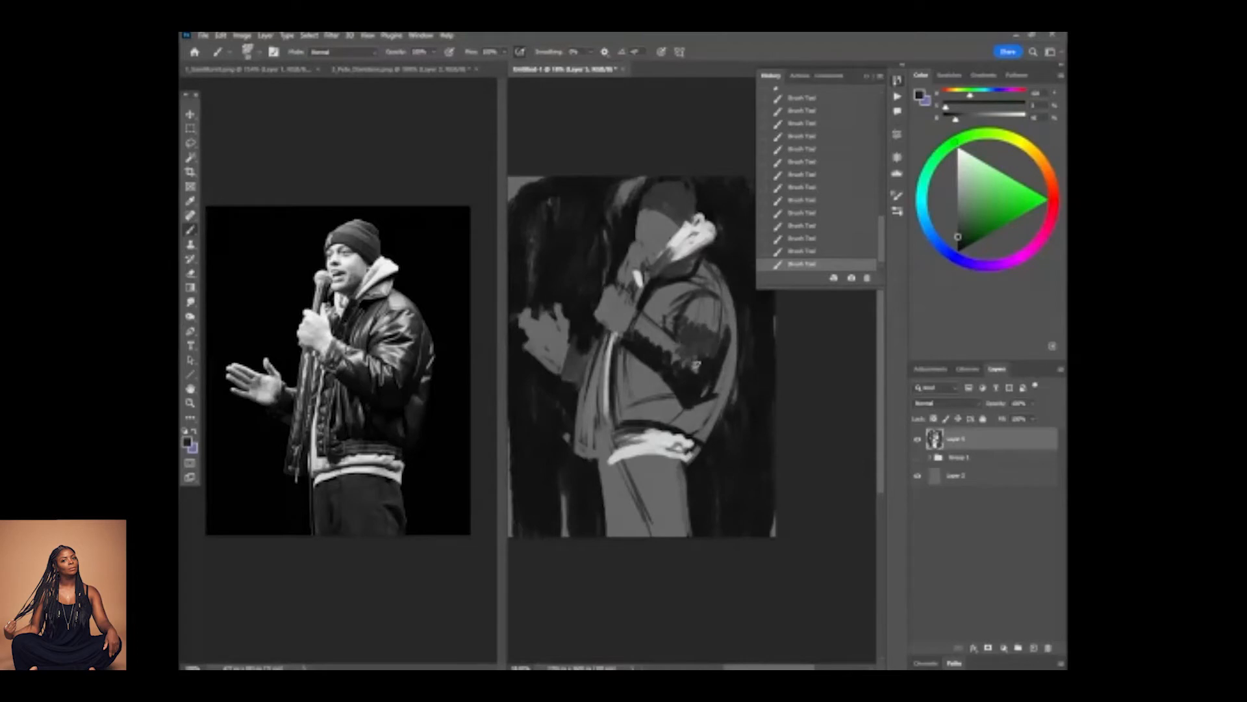
Add grey accents to the near forearm and dark folds to the jacket front and far sleeve.
{"action": "left_click", "coordinate": [675, 356], "text": "alt"}
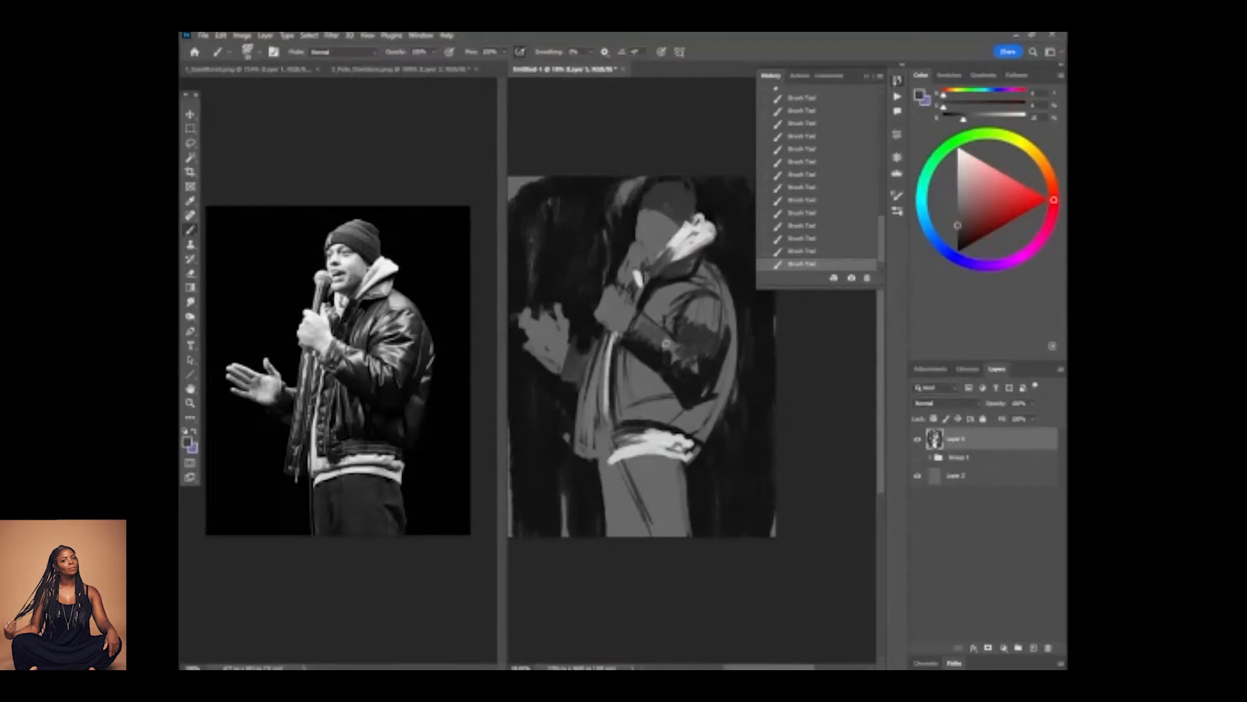
{"action": "left_click", "coordinate": [627, 354], "text": "alt"}
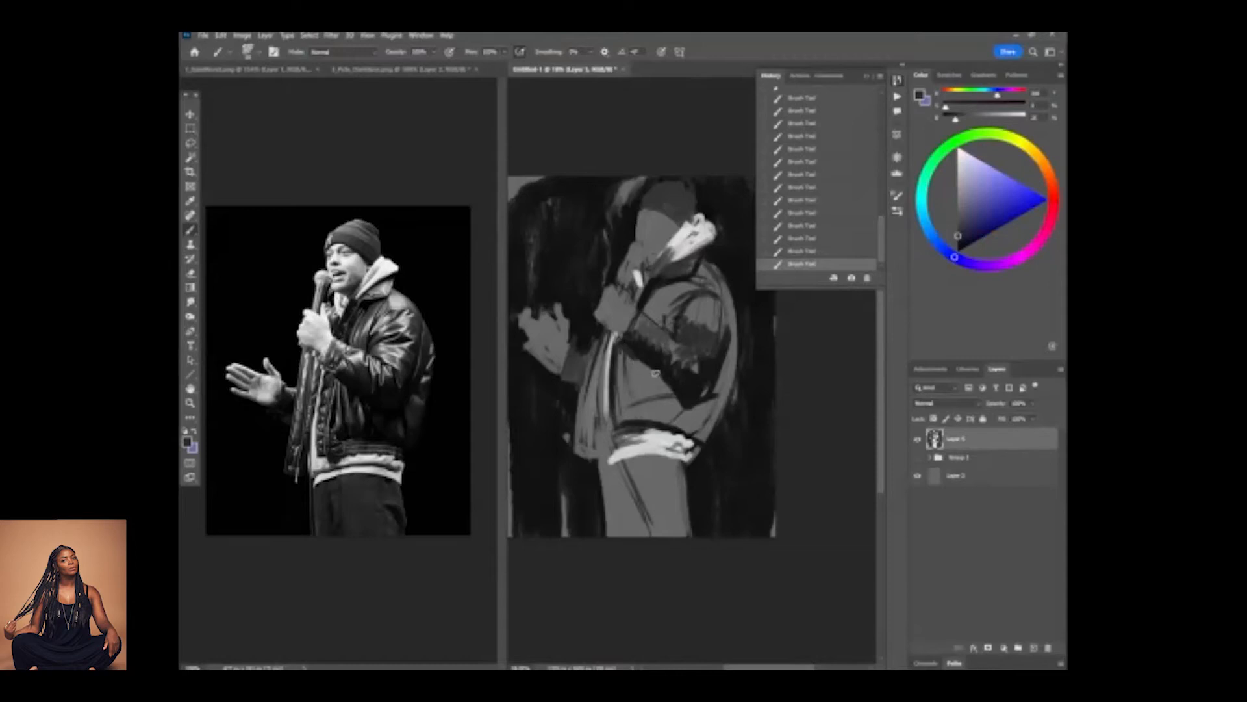
{"action": "left_click", "coordinate": [673, 408], "text": "alt"}
{"action": "mouse_move", "coordinate": [639, 412]}
{"action": "left_mouse_down"}
{"action": "mouse_move", "coordinate": [629, 327]}
{"action": "mouse_move", "coordinate": [625, 398]}
{"action": "left_mouse_up"}
{"action": "mouse_move", "coordinate": [620, 354]}
{"action": "left_mouse_down"}
{"action": "mouse_move", "coordinate": [625, 400]}
{"action": "mouse_move", "coordinate": [615, 417]}
{"action": "mouse_move", "coordinate": [614, 373]}
{"action": "mouse_move", "coordinate": [591, 452]}
{"action": "mouse_move", "coordinate": [601, 356]}
{"action": "mouse_move", "coordinate": [585, 386]}
{"action": "mouse_move", "coordinate": [570, 336]}
{"action": "mouse_move", "coordinate": [560, 376]}
{"action": "left_mouse_up"}
Refine the open hand's palm, fingers and thumb with sampled grey and background black.
{"action": "left_click", "coordinate": [533, 371], "text": "alt"}
{"action": "left_click", "coordinate": [549, 364], "text": "alt"}
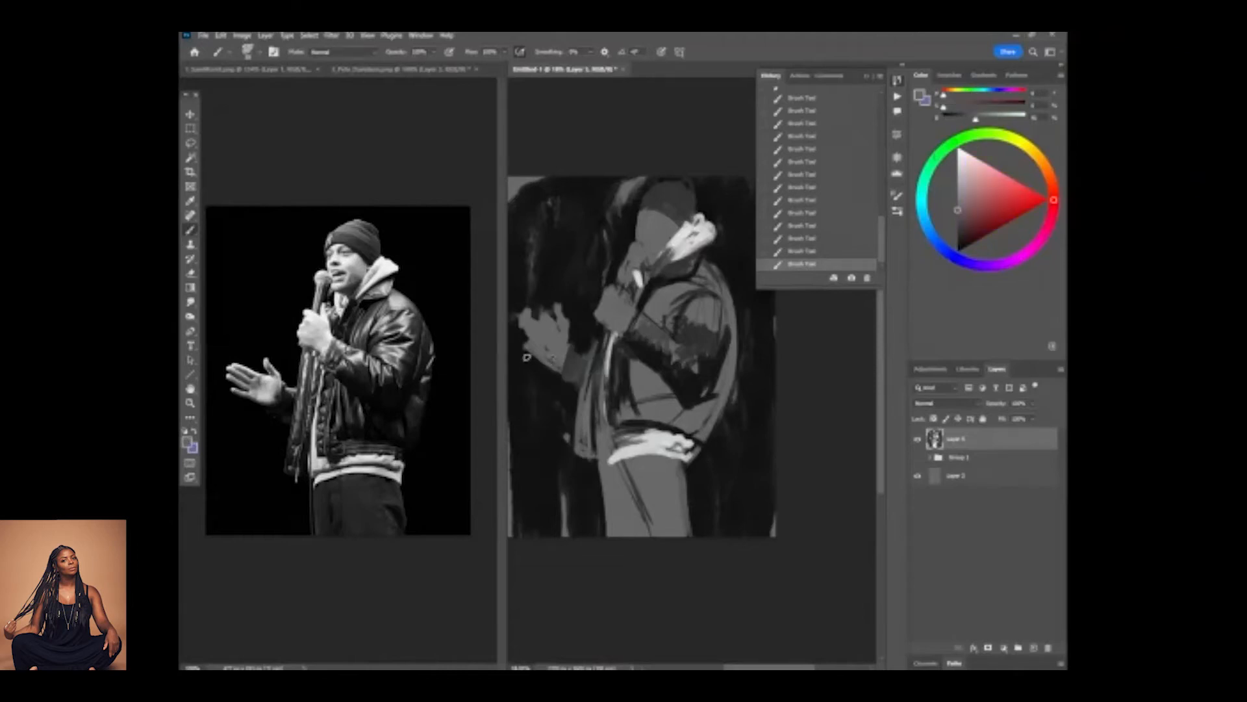
{"action": "left_click", "coordinate": [523, 390], "text": "alt"}
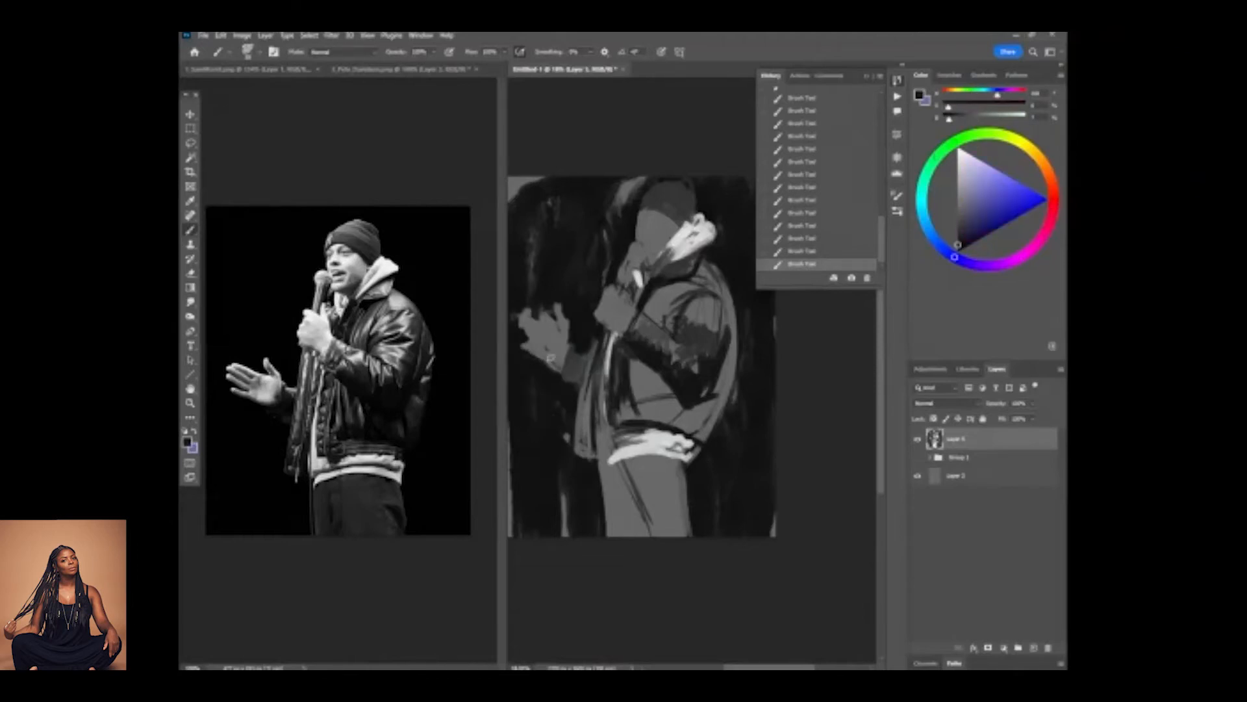
{"action": "left_click", "coordinate": [540, 328], "text": "alt"}
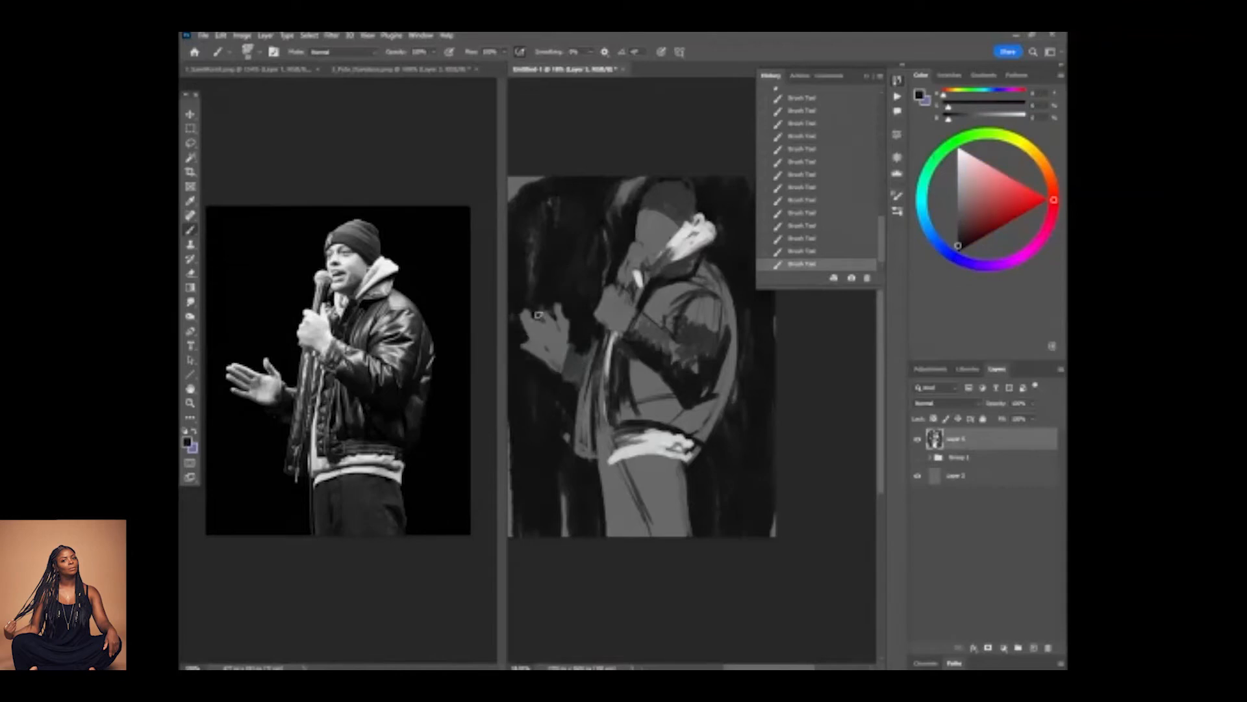
{"action": "left_click", "coordinate": [555, 332], "text": "alt"}
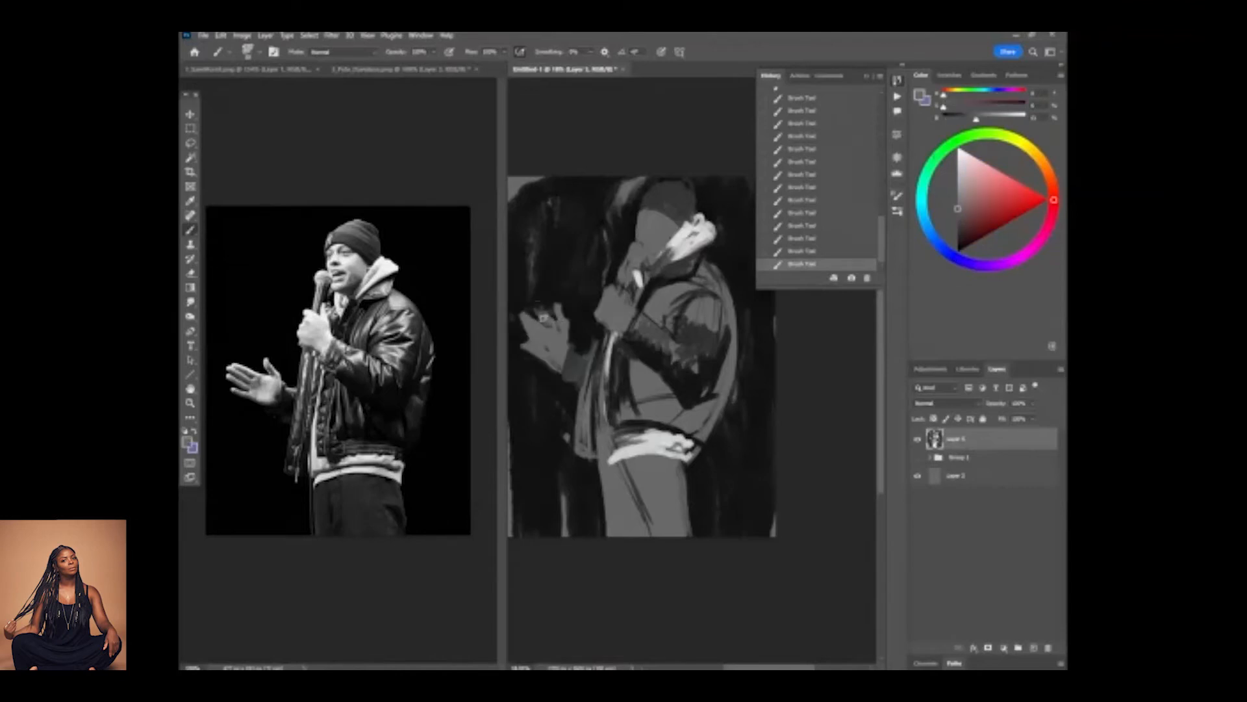
{"action": "left_click", "coordinate": [539, 331], "text": "alt"}
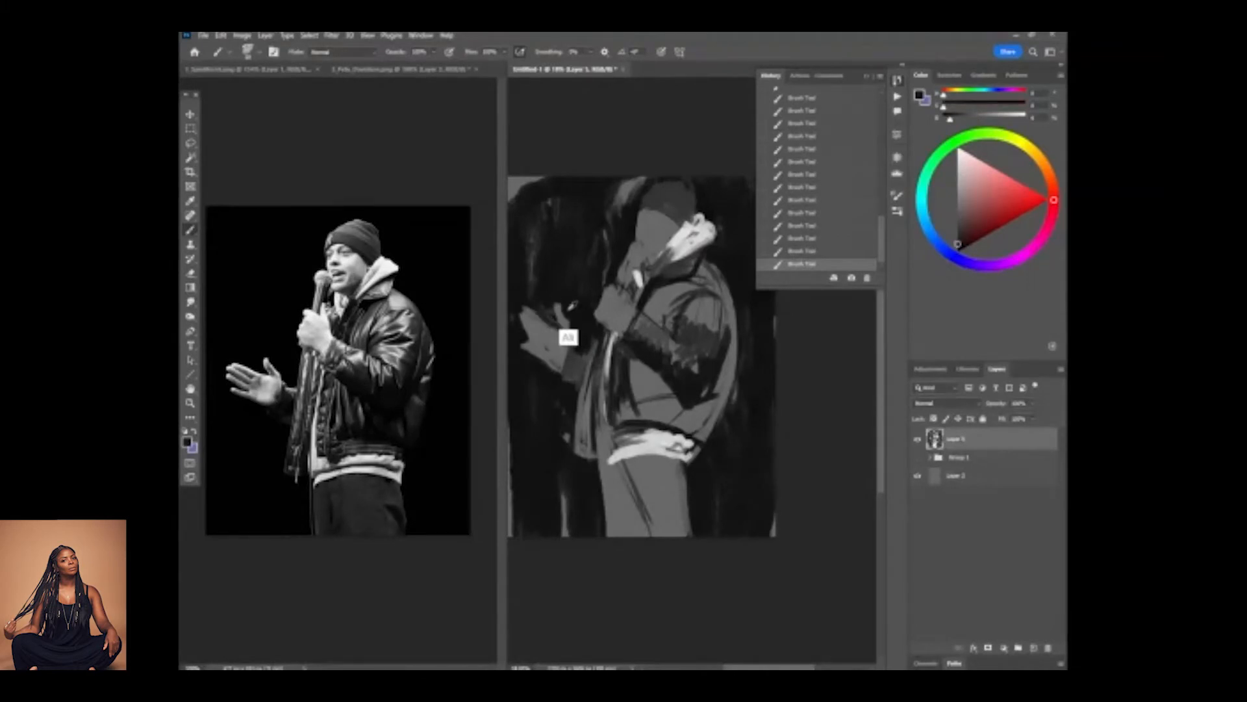
{"action": "left_click", "coordinate": [573, 332], "text": "alt"}
Darken the far sleeve's cuff and shade the near upper sleeve and jacket back in dark grey.
{"action": "left_click", "coordinate": [575, 384], "text": "alt"}
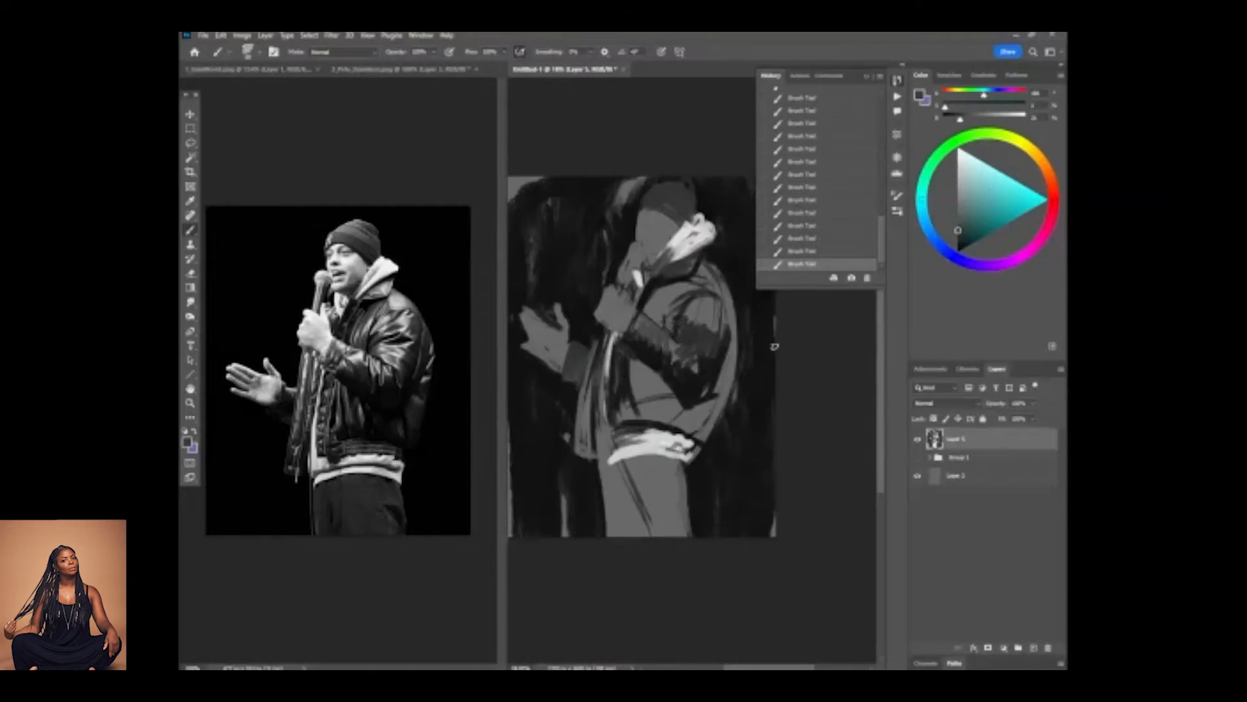
{"action": "left_click", "coordinate": [704, 358], "text": "alt"}
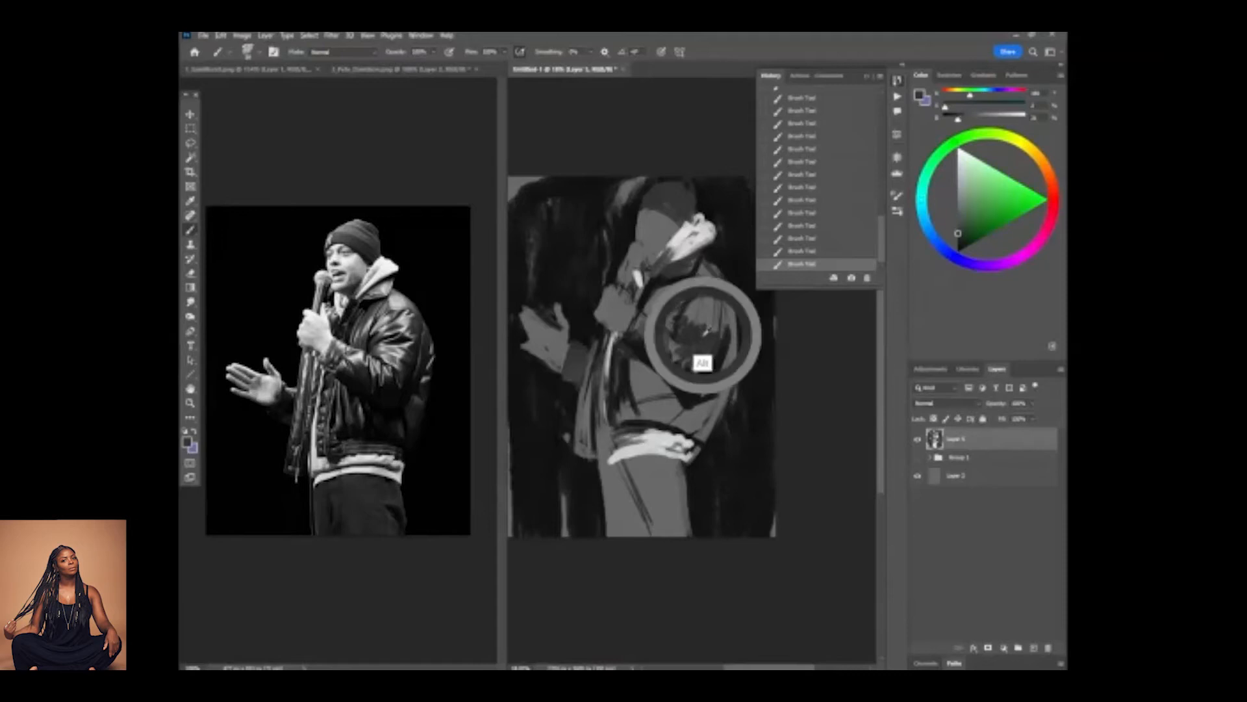
{"action": "mouse_move", "coordinate": [684, 309]}
{"action": "left_mouse_down"}
{"action": "mouse_move", "coordinate": [706, 325]}
{"action": "mouse_move", "coordinate": [723, 307]}
{"action": "mouse_move", "coordinate": [726, 338]}
{"action": "mouse_move", "coordinate": [720, 283]}
{"action": "mouse_move", "coordinate": [734, 333]}
{"action": "left_mouse_up"}
{"action": "mouse_move", "coordinate": [730, 288]}
{"action": "left_mouse_down"}
{"action": "mouse_move", "coordinate": [732, 378]}
{"action": "mouse_move", "coordinate": [740, 345]}
{"action": "mouse_move", "coordinate": [723, 368]}
{"action": "mouse_move", "coordinate": [733, 351]}
{"action": "mouse_move", "coordinate": [743, 369]}
{"action": "mouse_move", "coordinate": [723, 331]}
{"action": "left_mouse_up"}
{"action": "left_click", "coordinate": [715, 356], "text": "alt"}
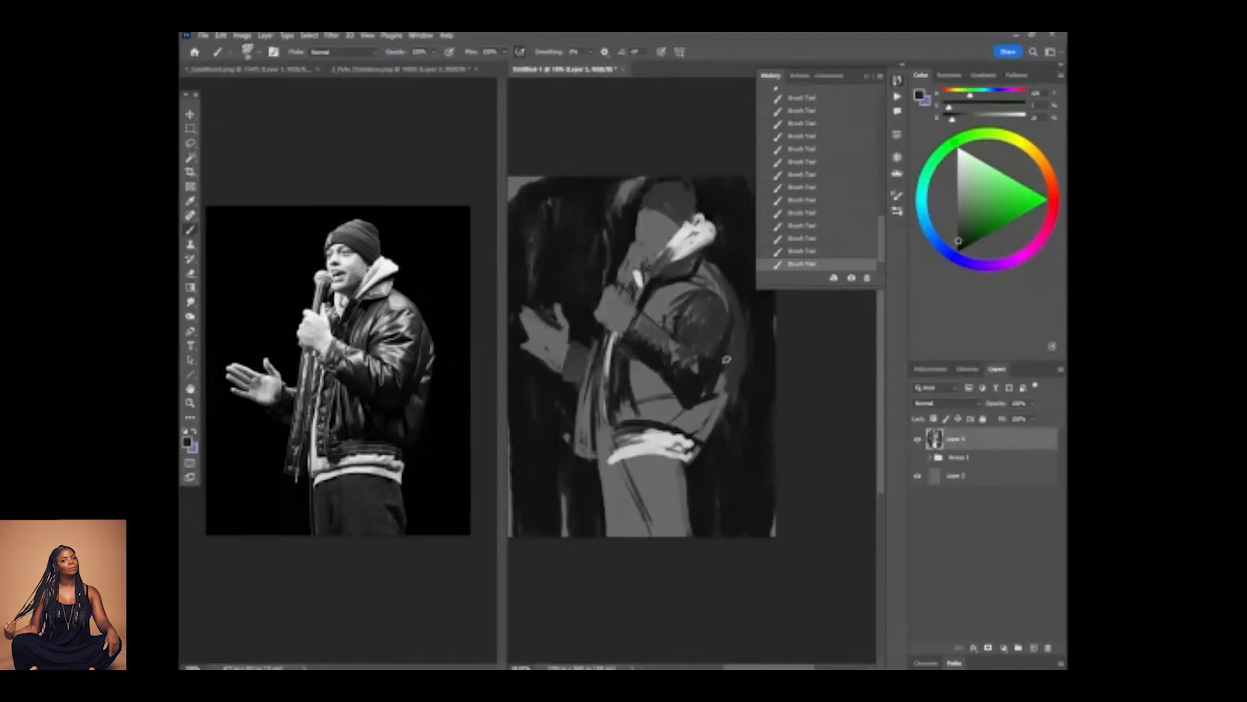
Paint dark fold strokes across the jacket's lower back and front, and sample a mid grey from the forearm.
{"action": "left_click_drag", "start_coordinate": [707, 393], "coordinate": [706, 425]}
{"action": "mouse_move", "coordinate": [665, 397]}
{"action": "left_mouse_down"}
{"action": "mouse_move", "coordinate": [668, 414]}
{"action": "mouse_move", "coordinate": [659, 378]}
{"action": "mouse_move", "coordinate": [639, 364]}
{"action": "mouse_move", "coordinate": [648, 416]}
{"action": "mouse_move", "coordinate": [654, 404]}
{"action": "left_mouse_up"}
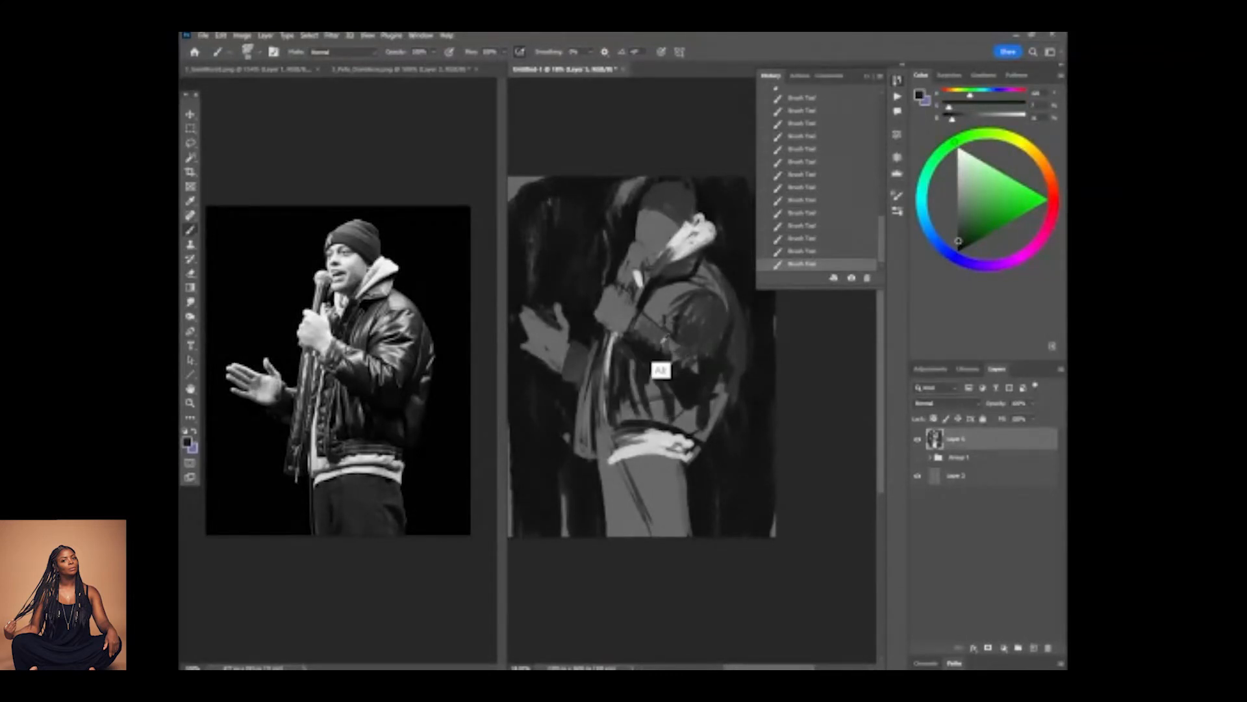
{"action": "left_click", "coordinate": [634, 337], "text": "alt"}
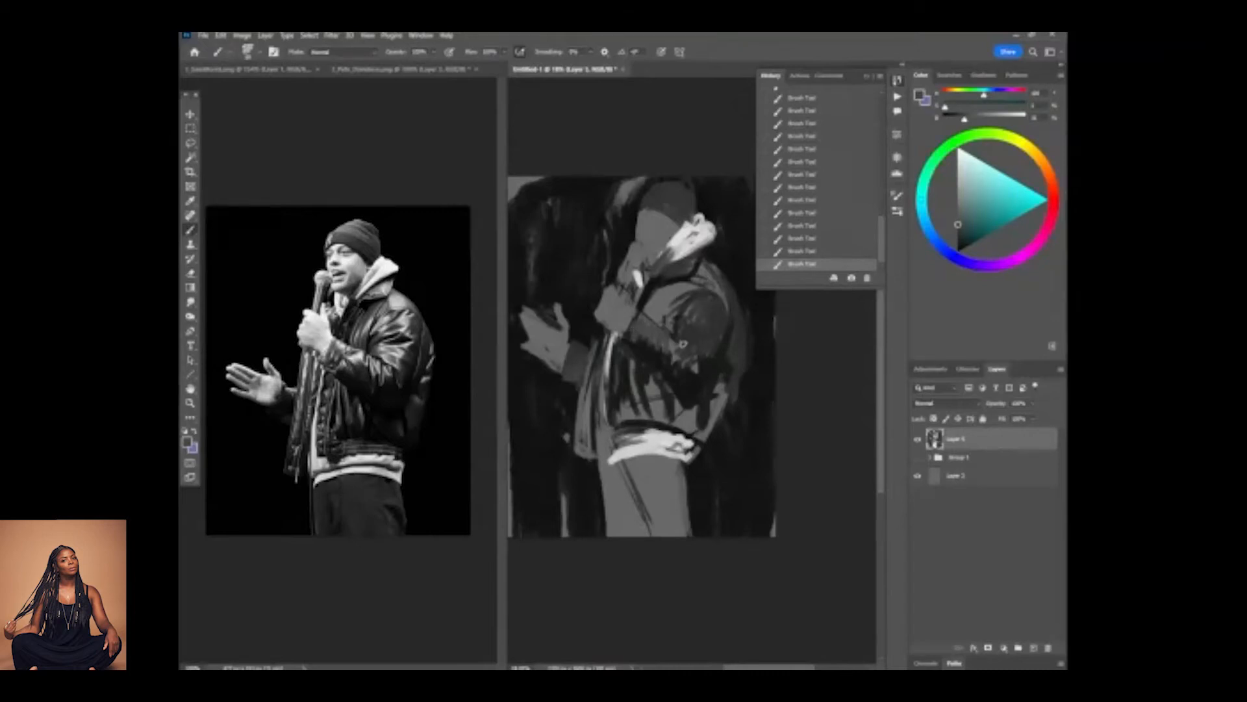